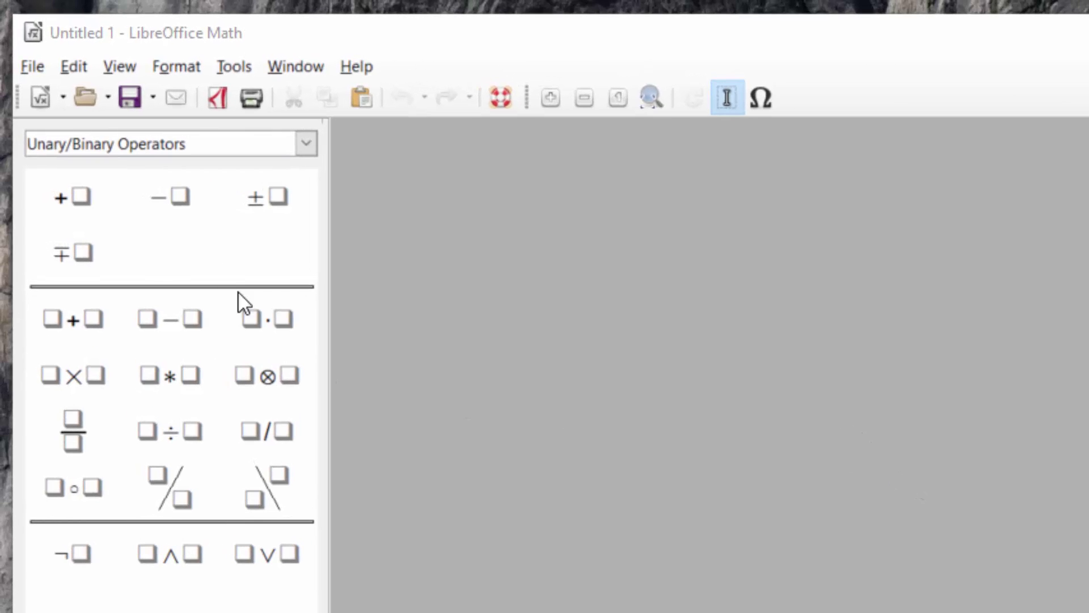
# - Set the formula variables font to Cambria Math in the Fonts dialog
pyautogui.click(177, 66)
pyautogui.click(192, 90)
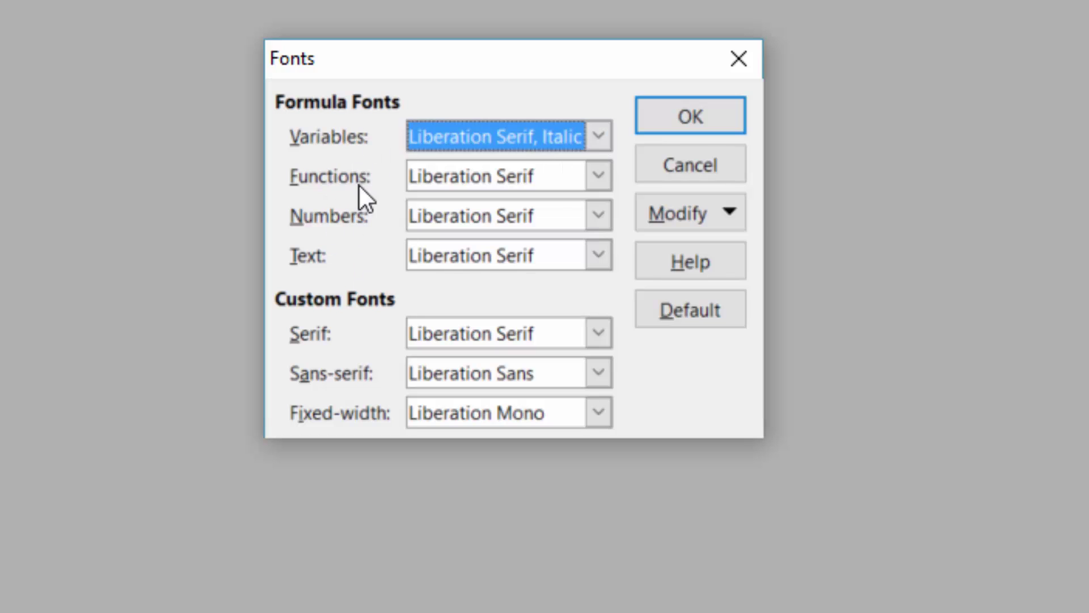
pyautogui.click(724, 213)
pyautogui.click(738, 248)
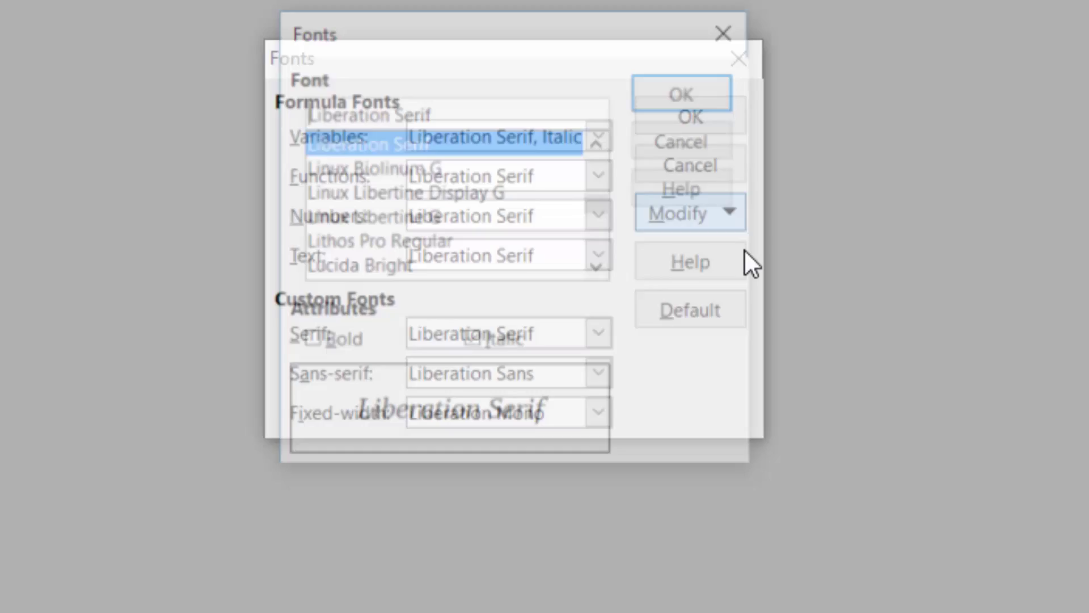
pyautogui.tripleClick(482, 111)
pyautogui.write('Cambr')
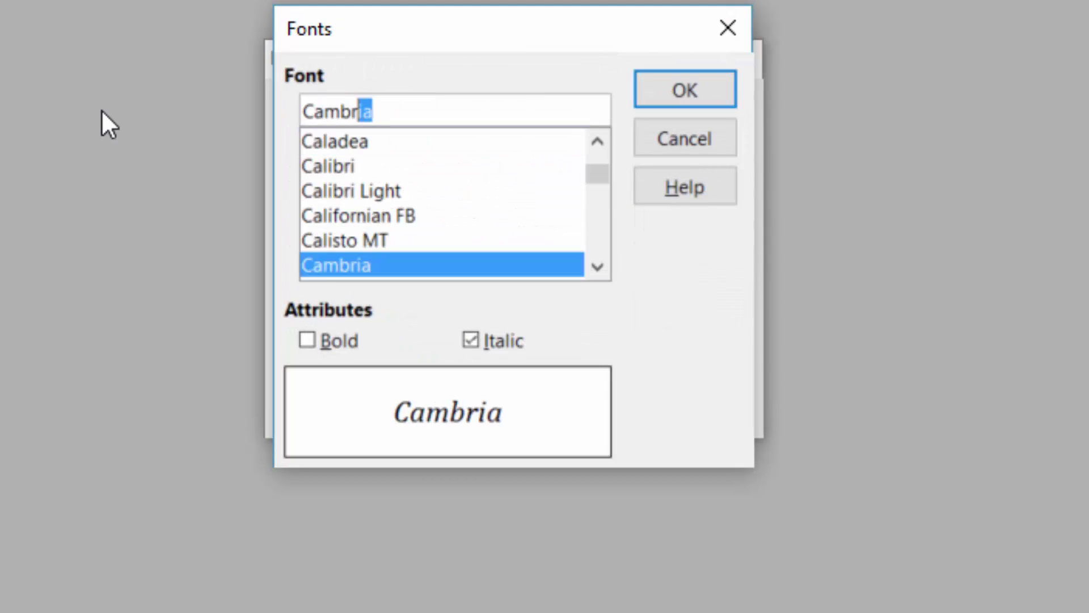
pyautogui.write('ia')
pyautogui.press('Down')
pyautogui.press('Return')
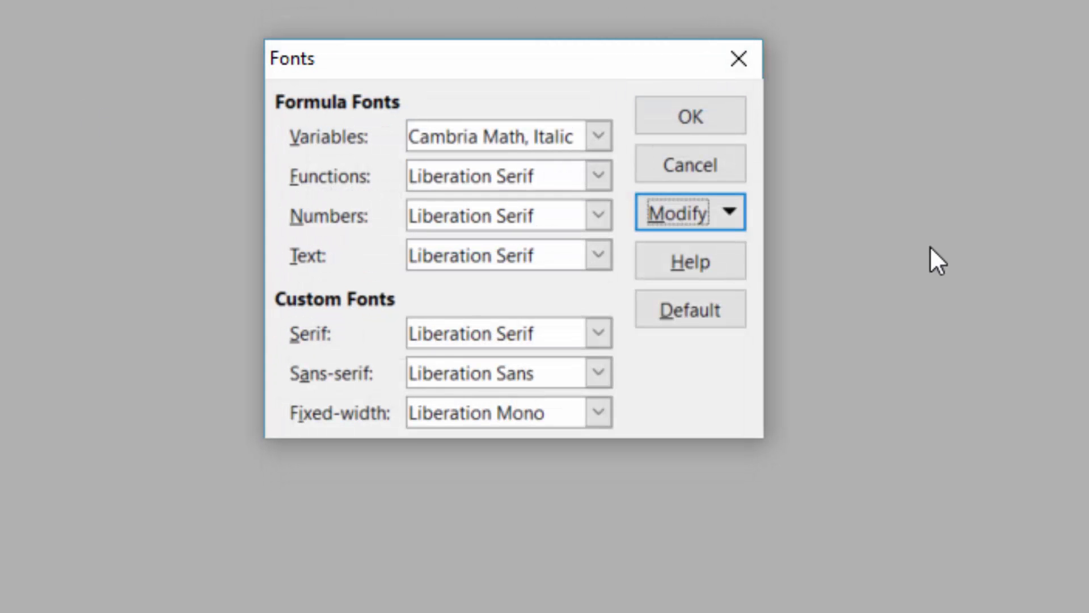
# - Set the functions font to Cambria Math
pyautogui.click(729, 212)
pyautogui.click(709, 279)
pyautogui.tripleClick(535, 119)
pyautogui.write('Cambria')
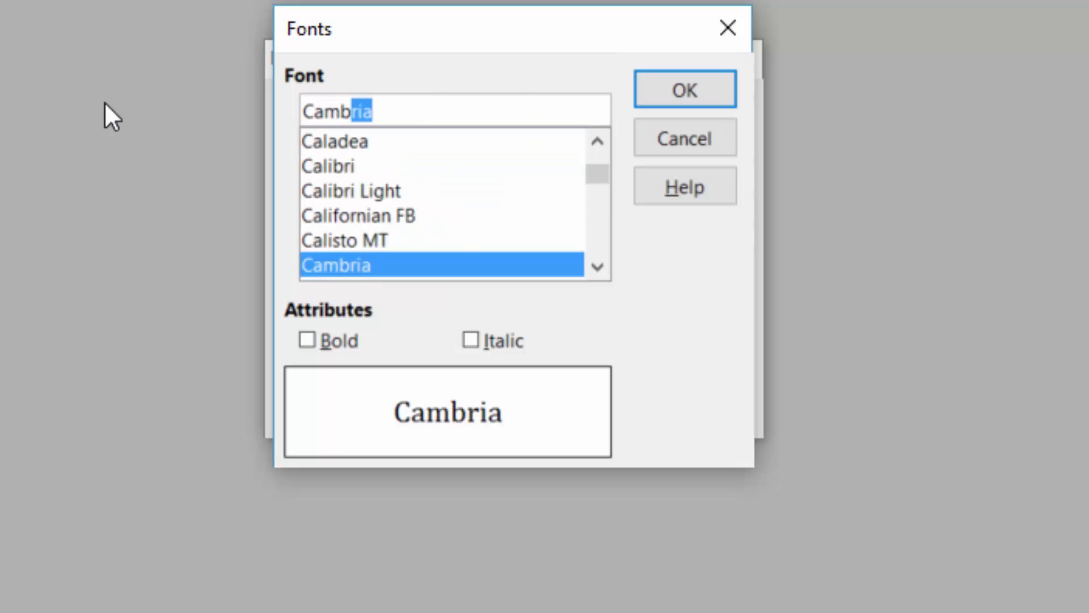
pyautogui.press('Down')
pyautogui.press('Return')
# - Set the numbers font to Cambria Math
pyautogui.click(729, 212)
pyautogui.click(716, 309)
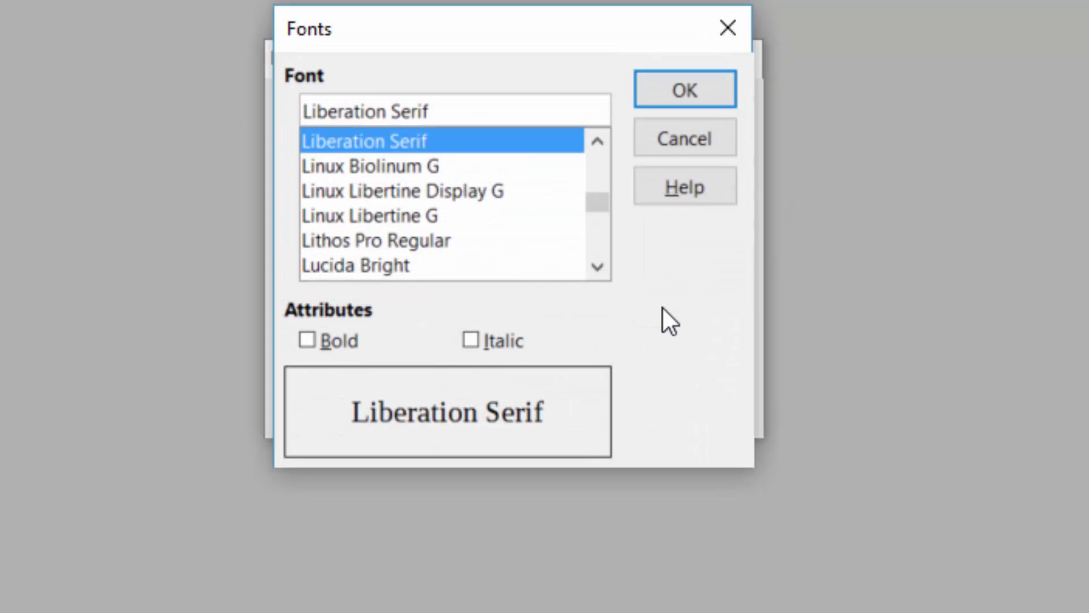
pyautogui.write('Cambria')
pyautogui.press('Down')
pyautogui.press('Return')
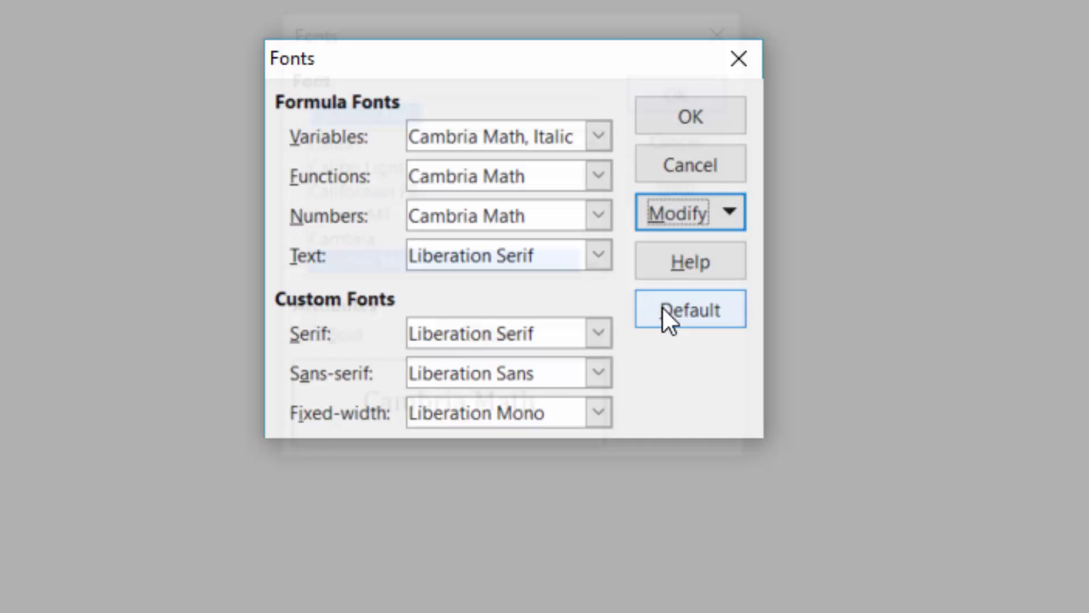
# - Set the text font to Cambria Math and apply the font changes
pyautogui.click(729, 211)
pyautogui.click(713, 291)
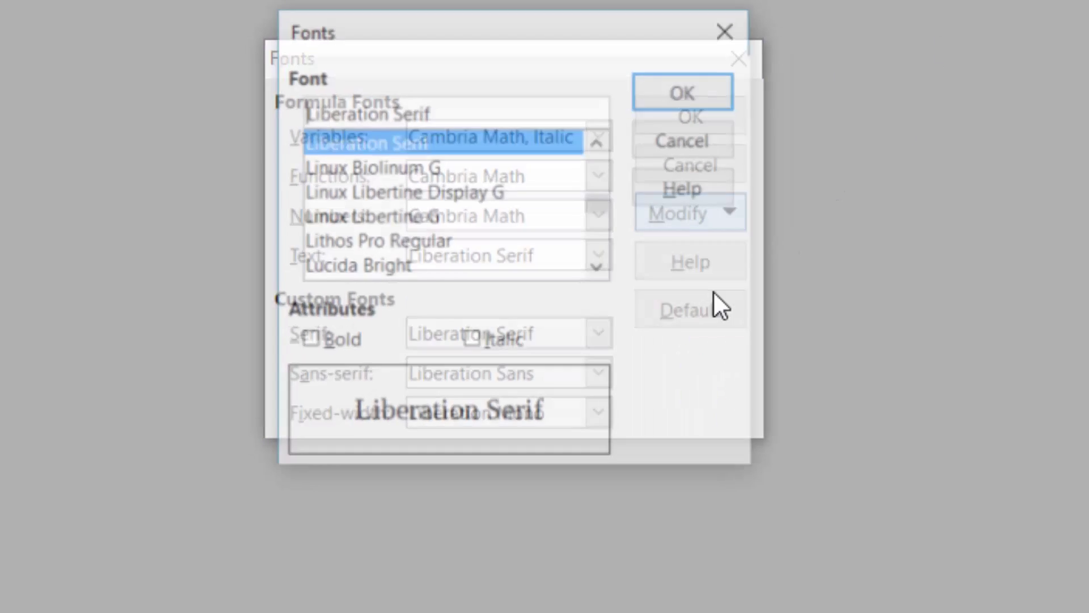
pyautogui.write('Cambria')
pyautogui.press('Down')
pyautogui.press('Return')
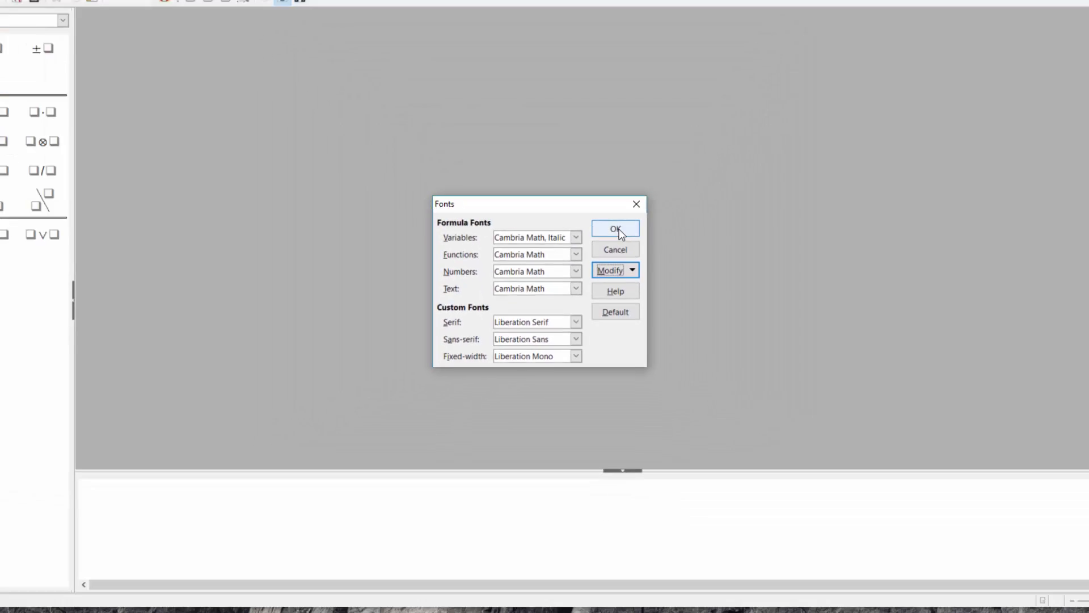
pyautogui.click(704, 116)
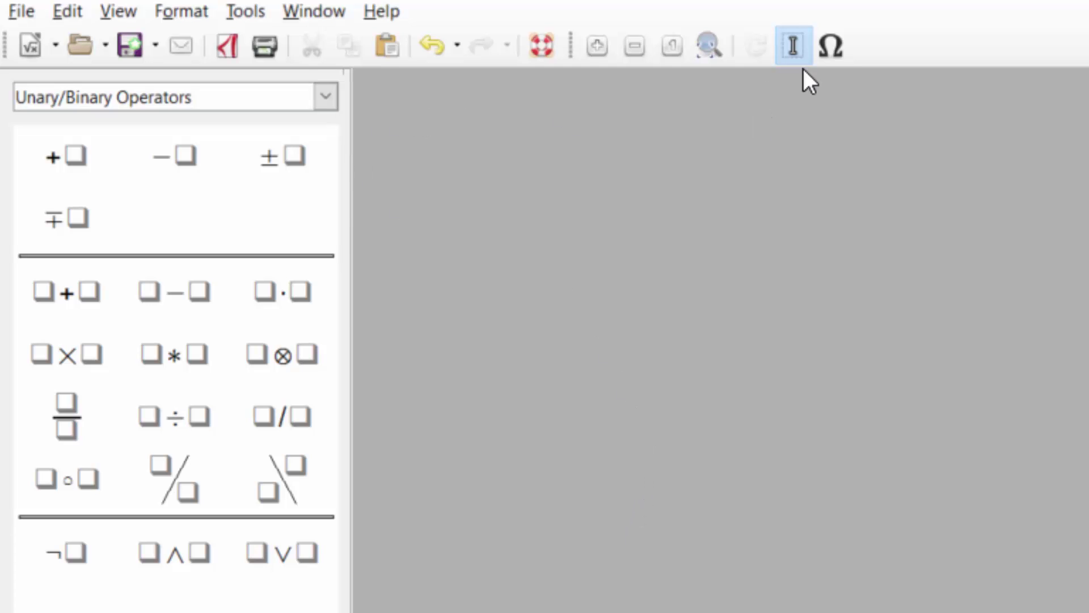
# - Open the Symbols catalog on the Special set and go to Edit from perthousand
pyautogui.click(827, 54)
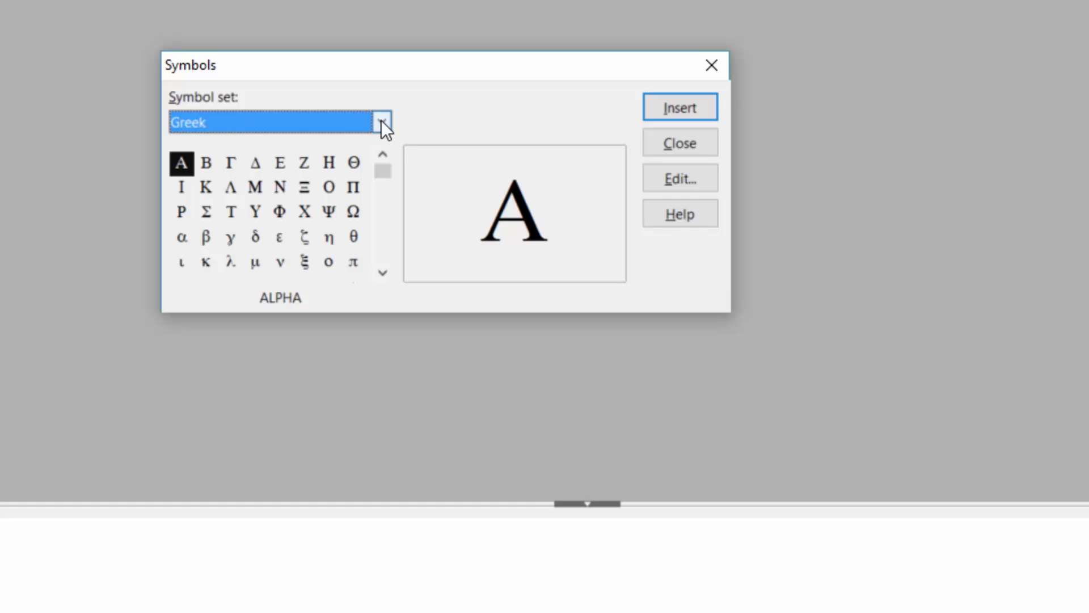
pyautogui.click(381, 121)
pyautogui.click(228, 177)
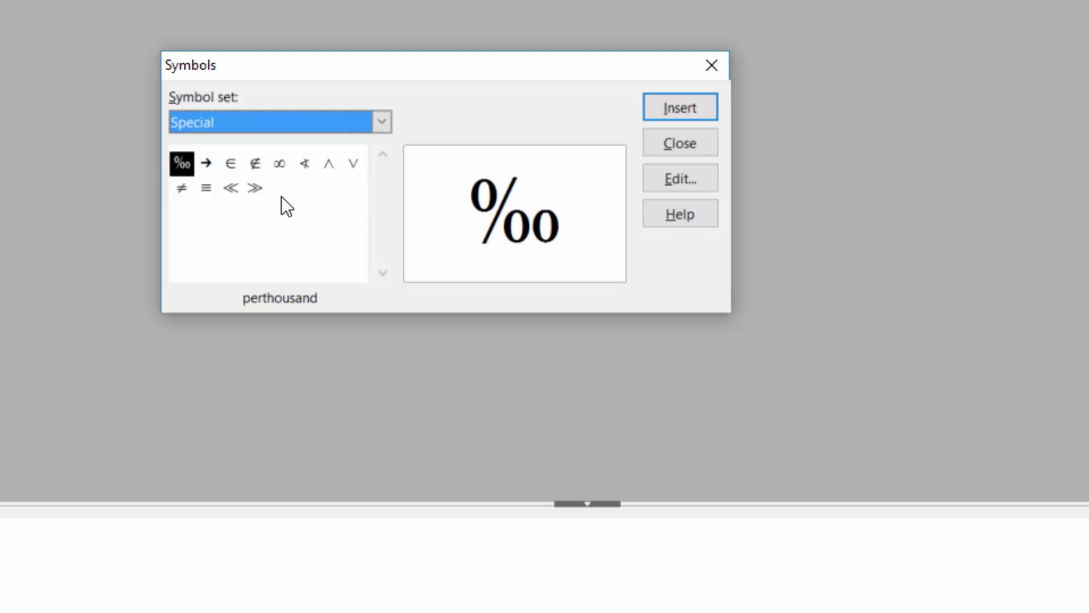
pyautogui.click(355, 259)
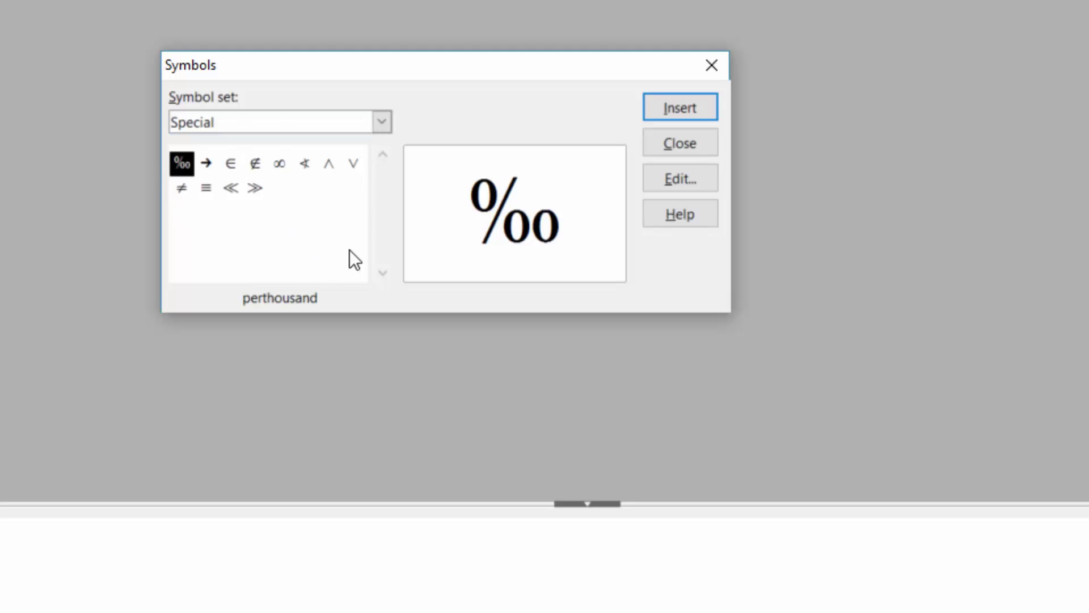
# - Rename the symbol longdiv in the Special set and pick Cambria Math from the font list
pyautogui.click(702, 180)
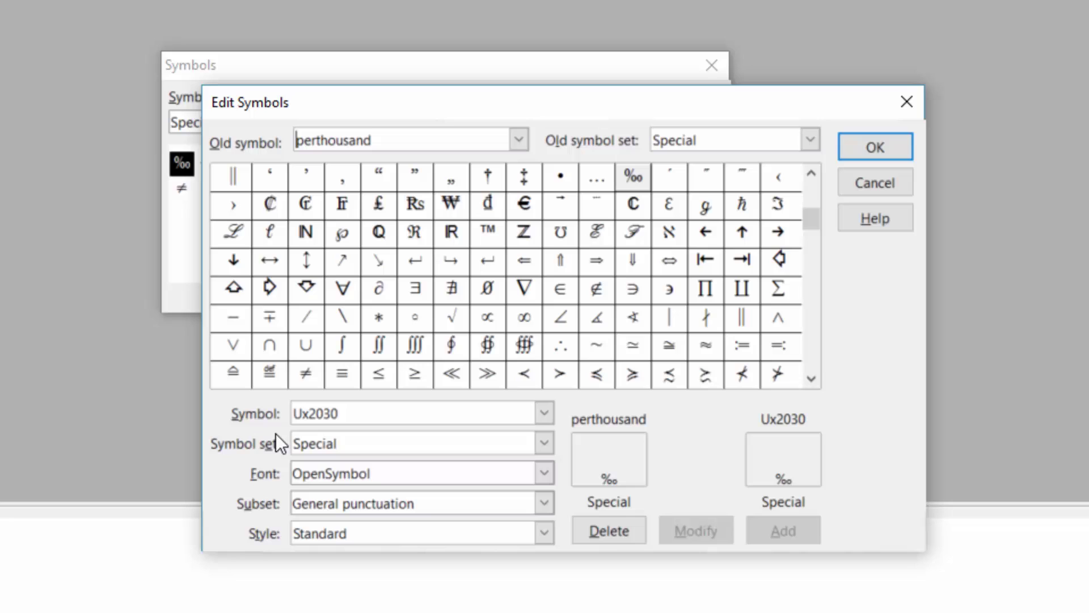
pyautogui.moveTo(352, 419); pyautogui.dragTo(236, 415)
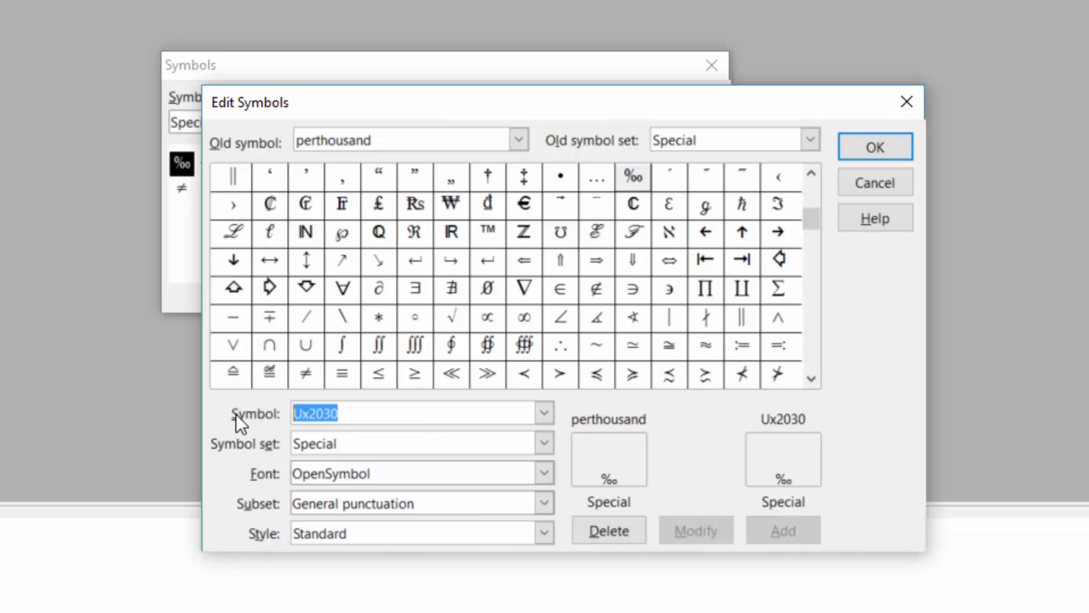
pyautogui.write('lon')
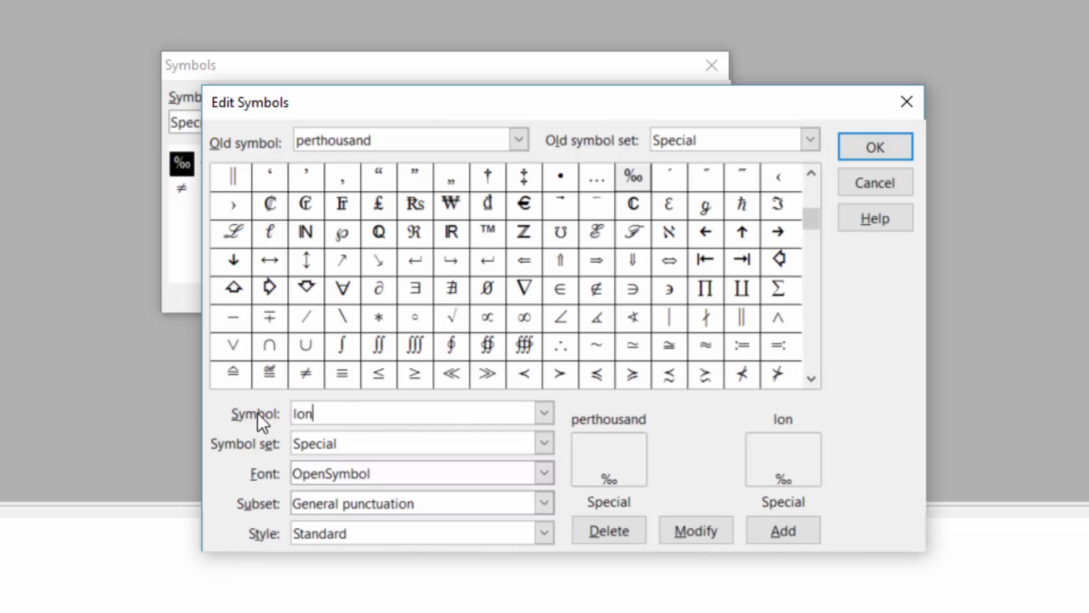
pyautogui.write('gdiv')
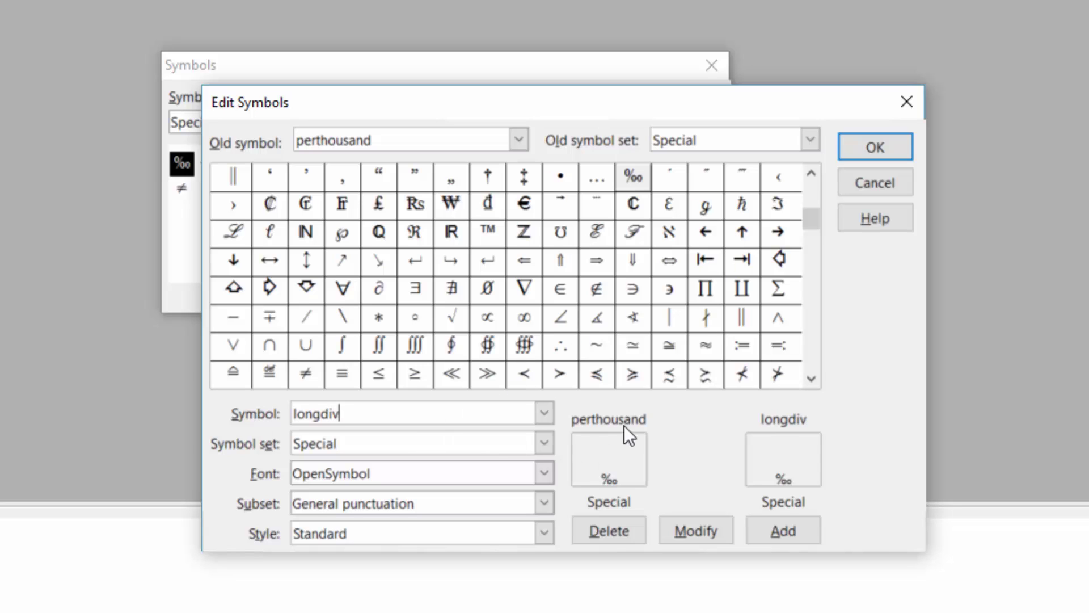
pyautogui.click(544, 442)
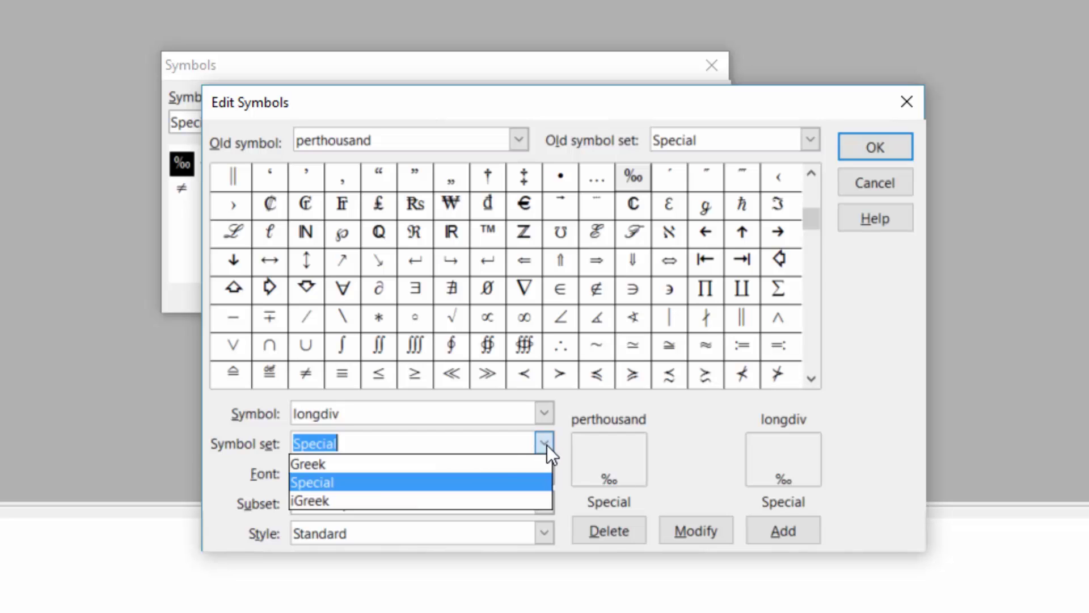
pyautogui.click(433, 482)
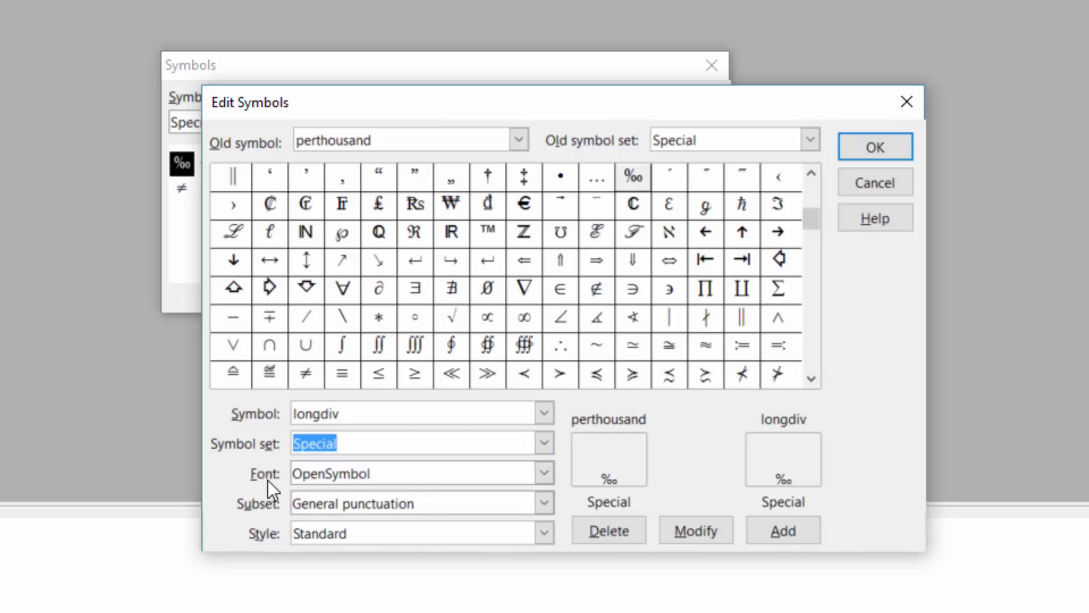
pyautogui.click(545, 472)
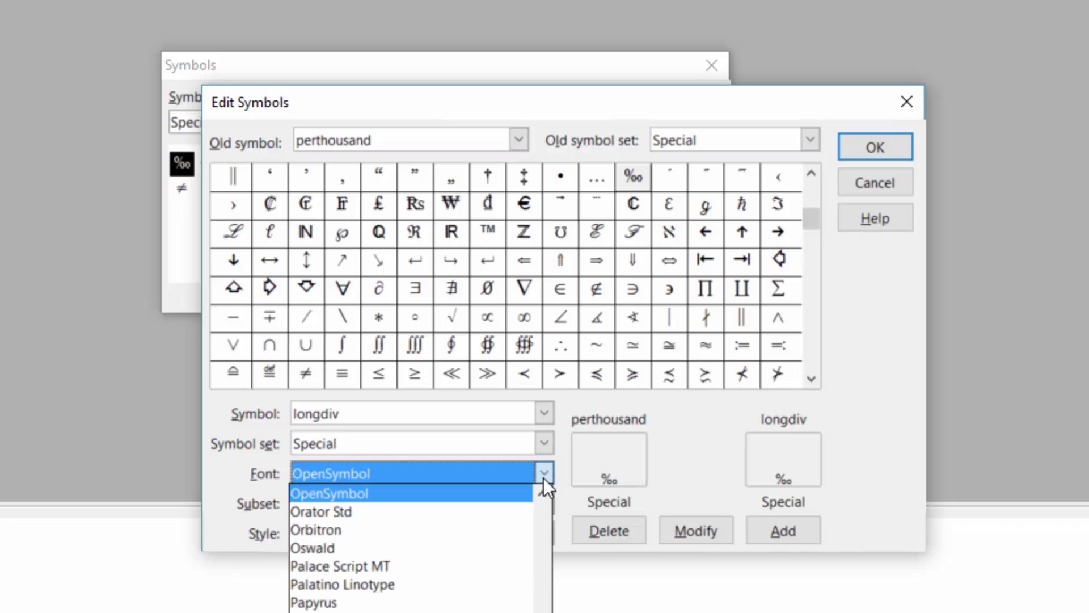
pyautogui.click(540, 512)
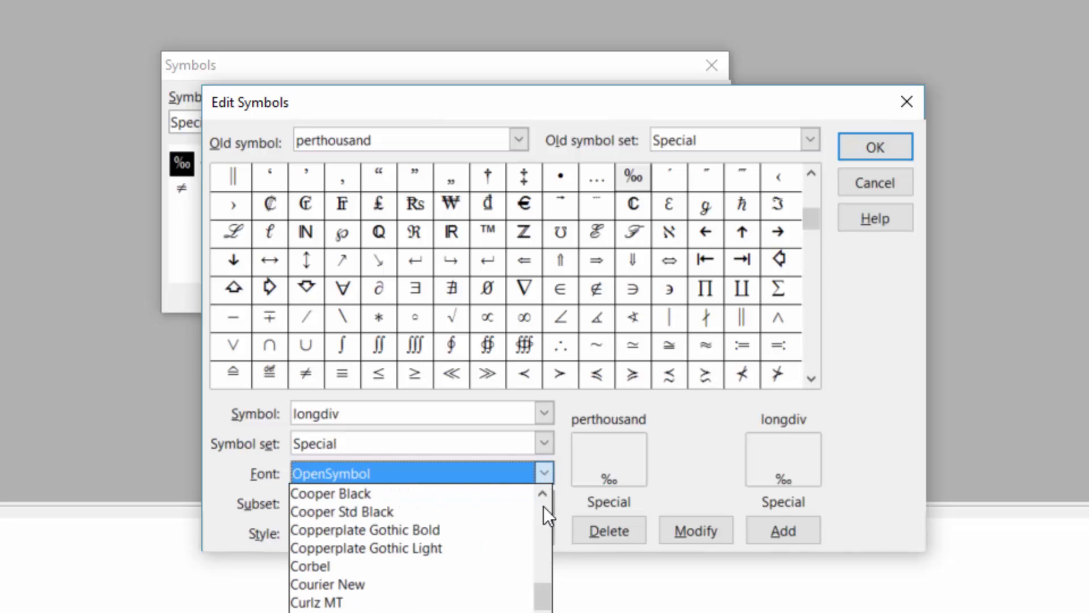
pyautogui.moveTo(545, 542); pyautogui.dragTo(537, 565)
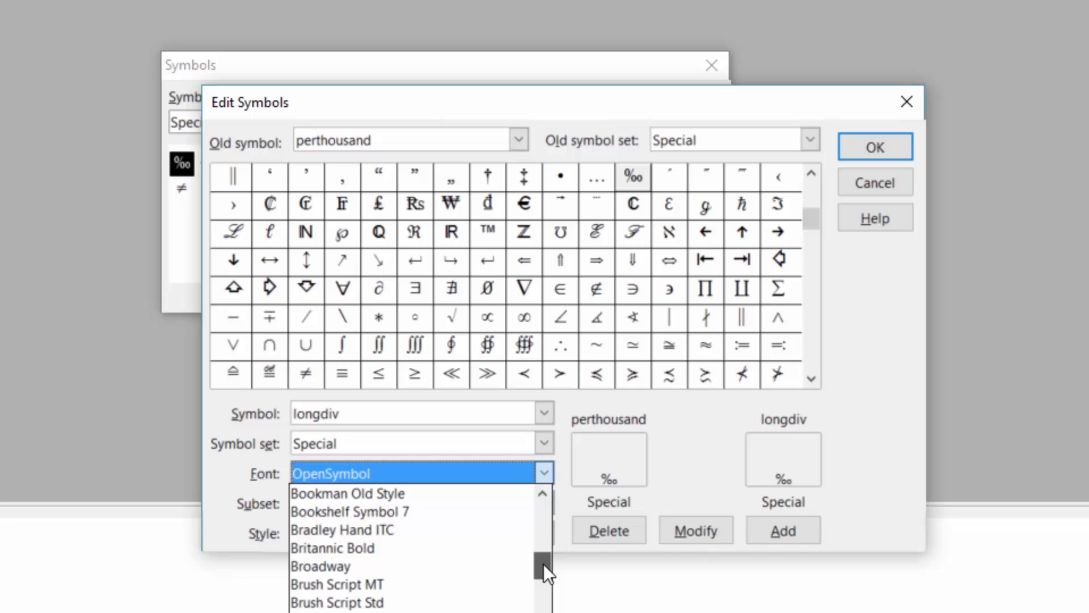
# - Pick glyph Ux27CC from Cambria Math's Miscellaneous Mathematical Symbols-A subset
pyautogui.click(355, 596)
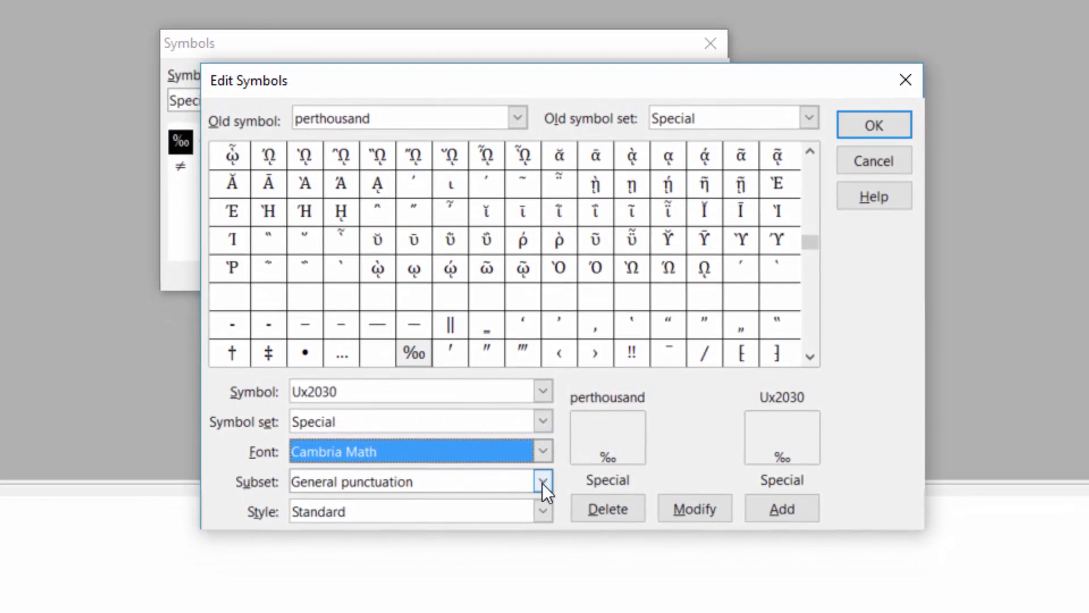
pyautogui.click(543, 482)
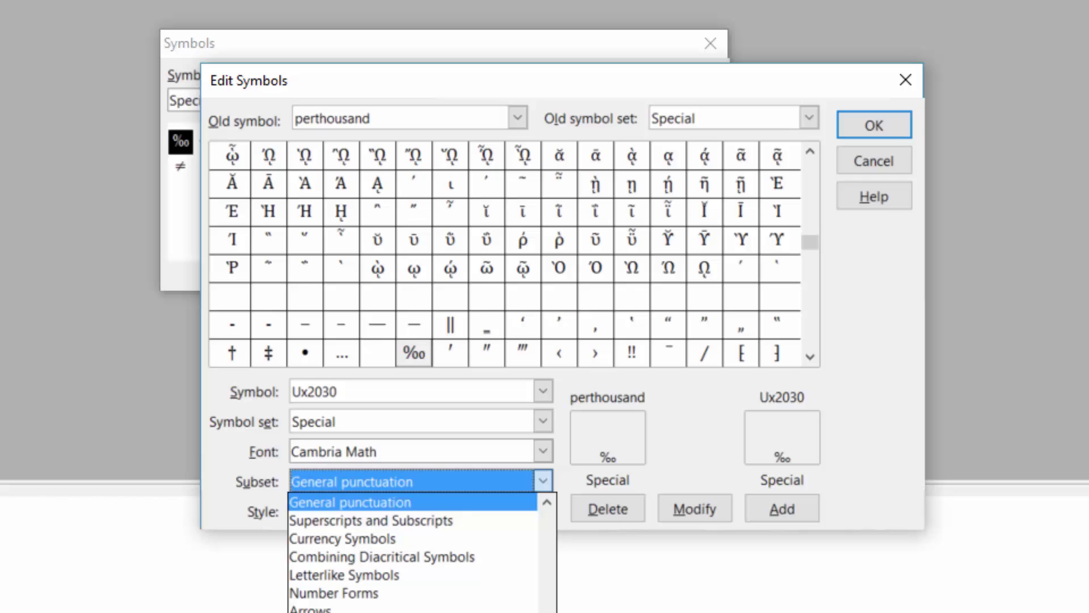
pyautogui.scroll(-2, 413, 551)
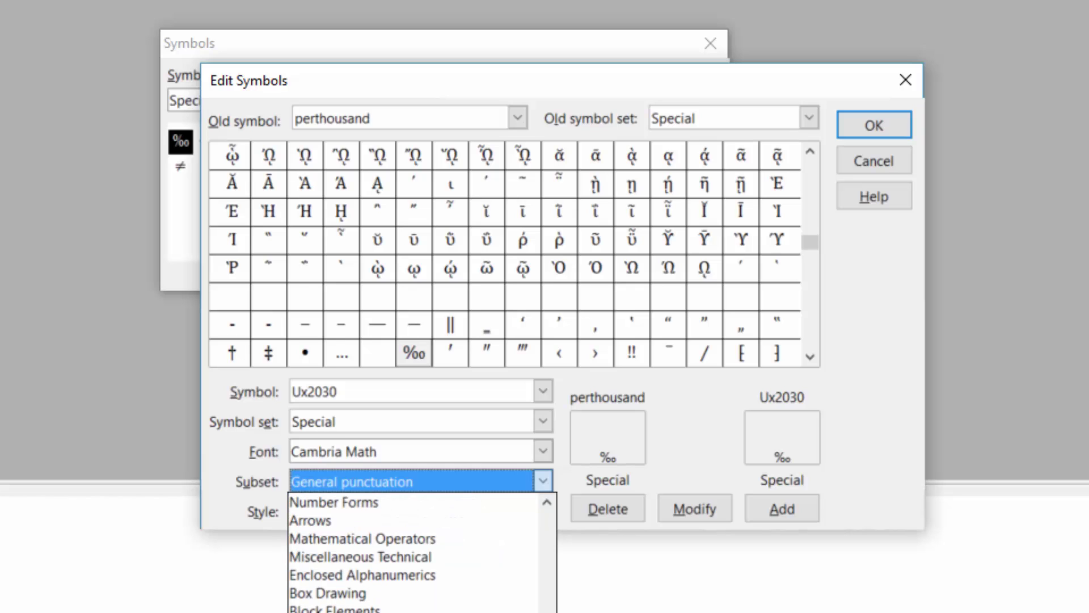
pyautogui.click(501, 566)
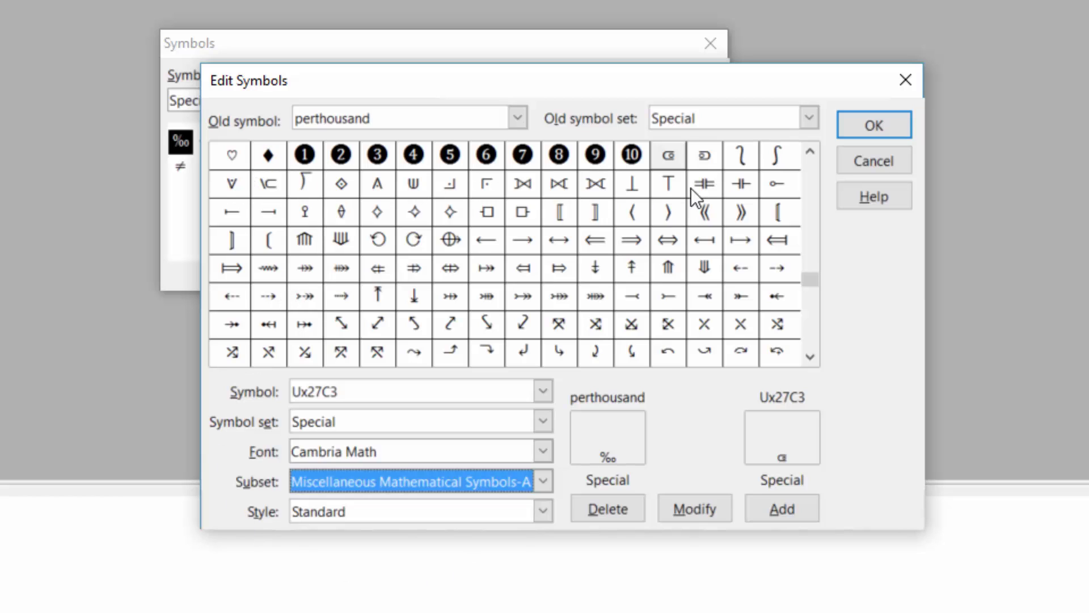
pyautogui.click(312, 186)
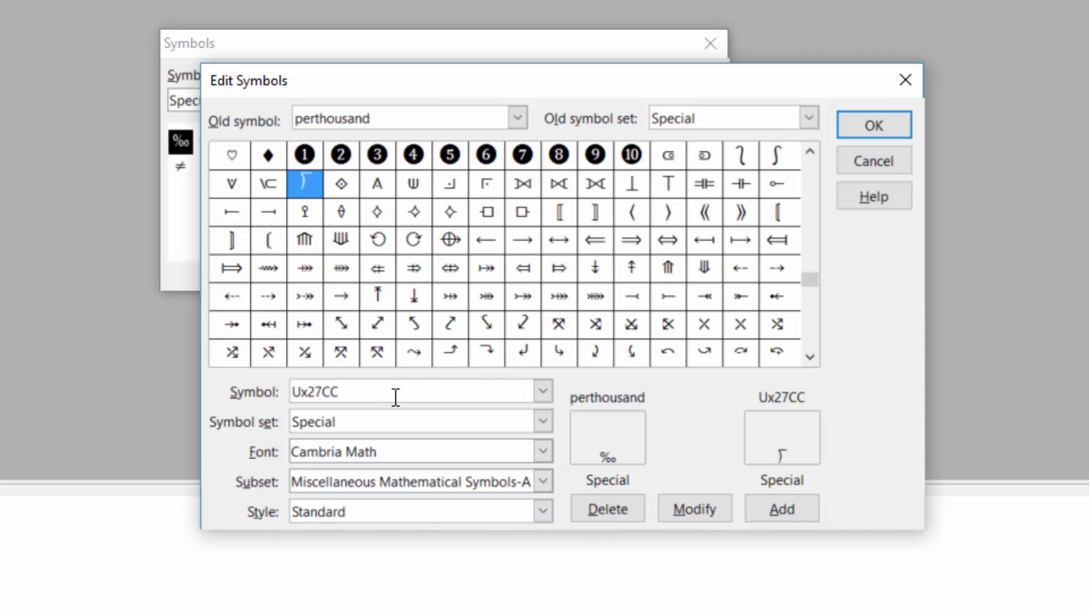
# - Rename Ux27CC to longdiv and add it to the Special set
pyautogui.click(232, 390)
pyautogui.moveTo(388, 389); pyautogui.dragTo(255, 393)
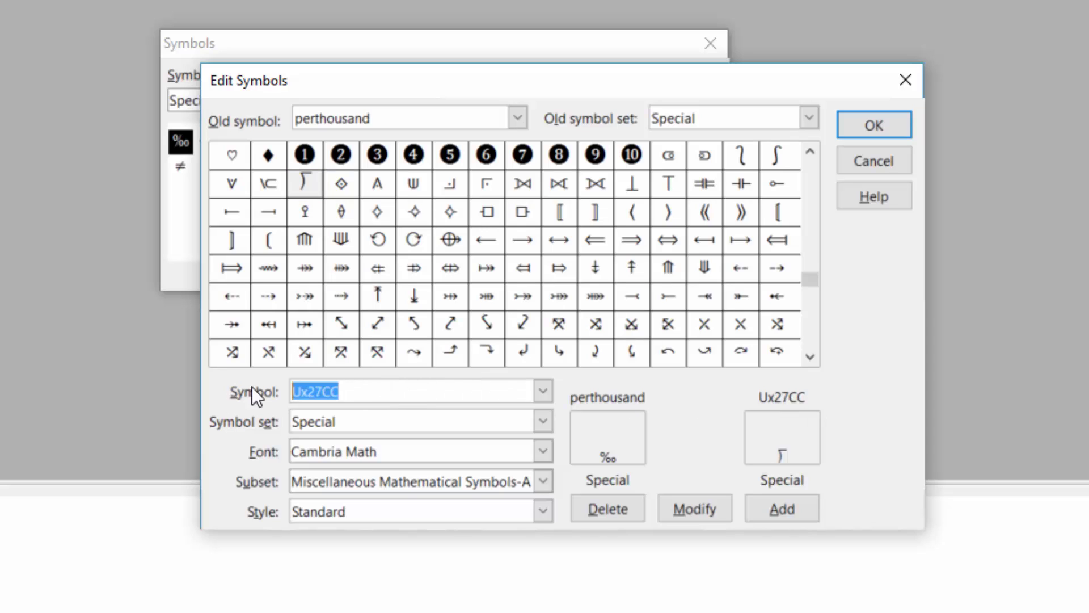
pyautogui.write('long')
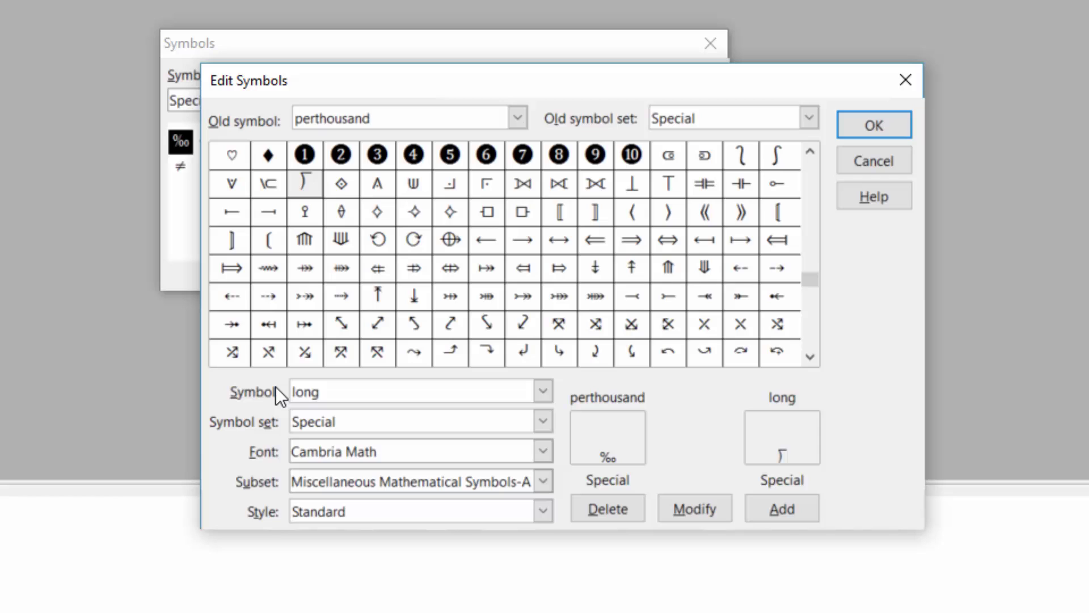
pyautogui.write('div')
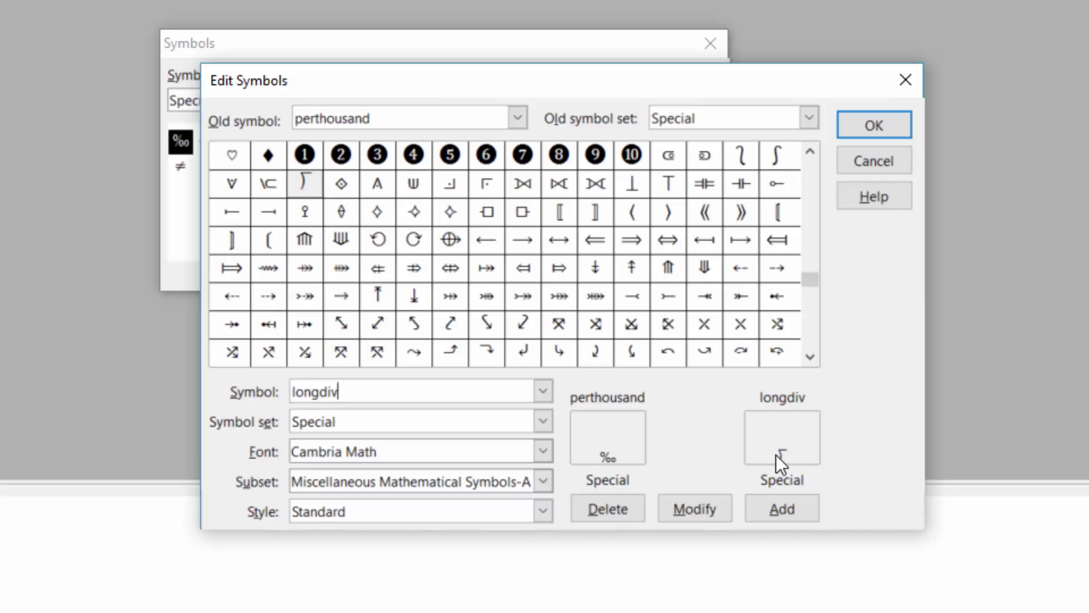
pyautogui.click(788, 505)
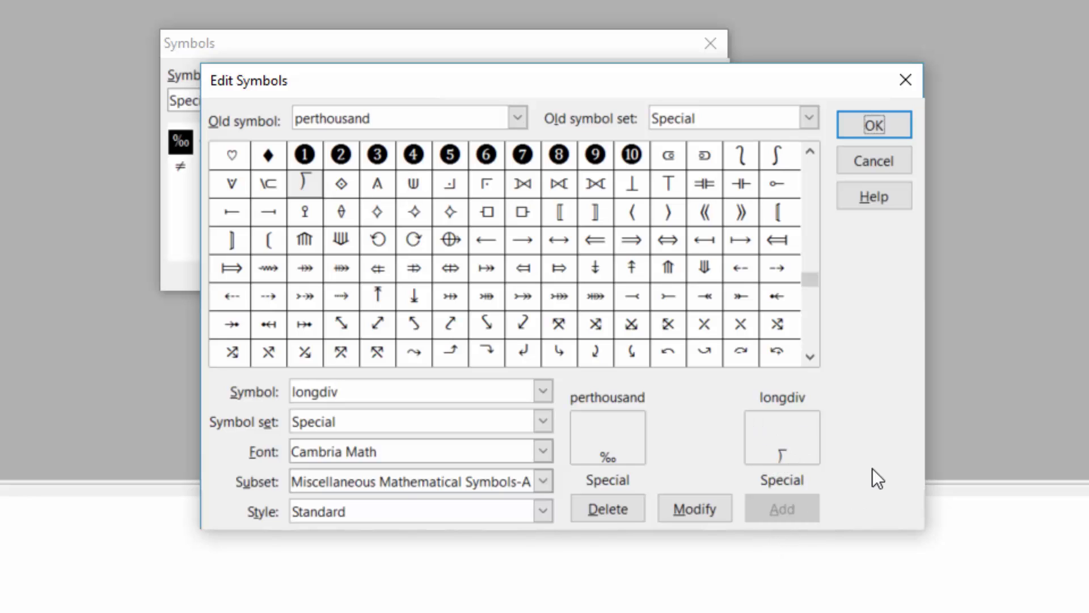
# - Confirm the symbol edits, check longdiv in the Special set, and close the catalog
pyautogui.click(872, 125)
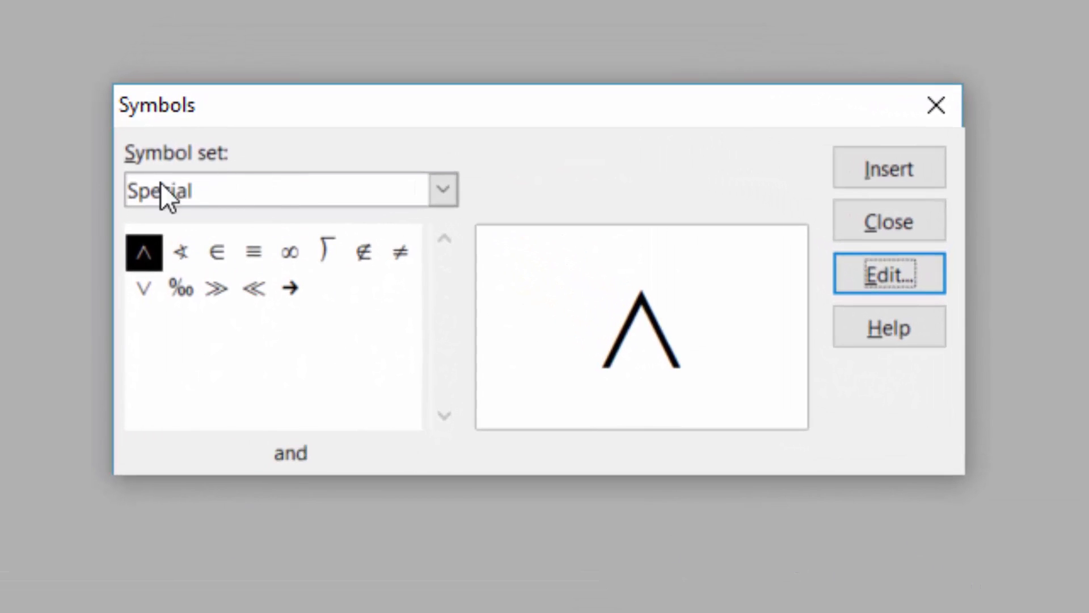
pyautogui.click(325, 252)
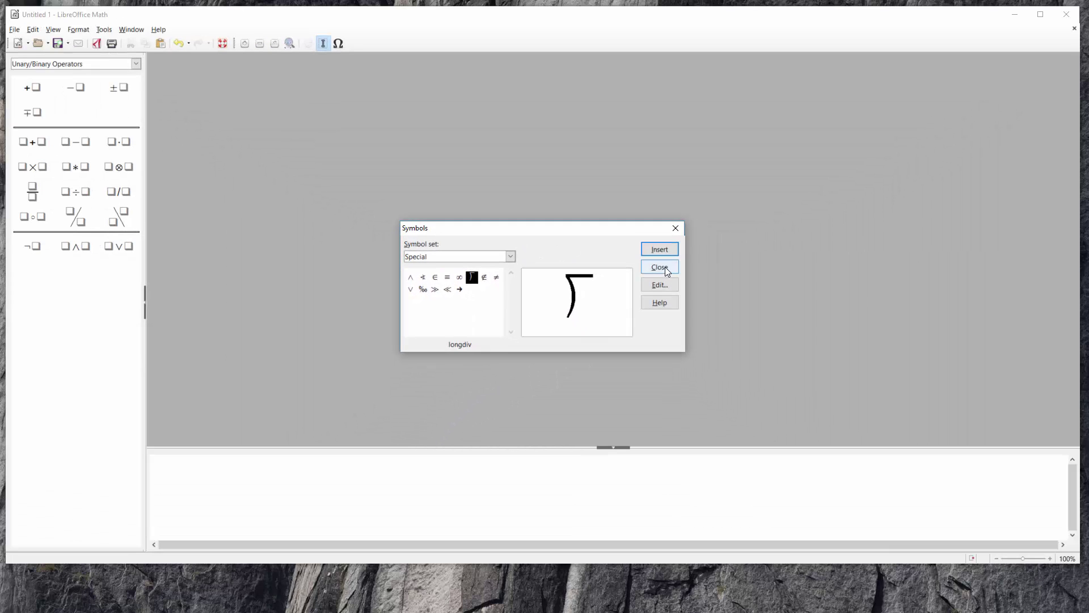
pyautogui.click(663, 266)
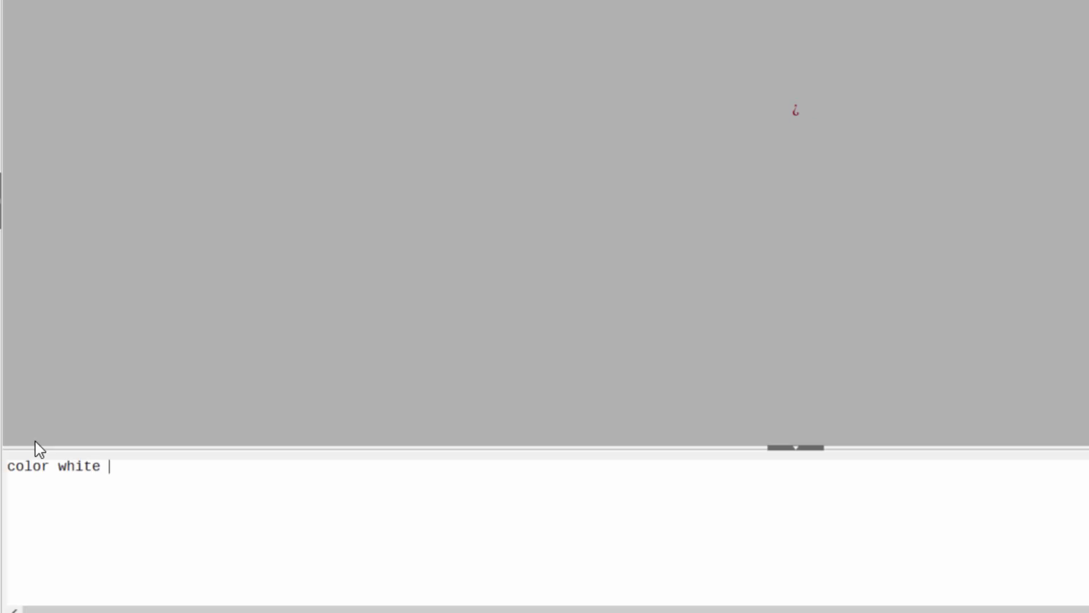
# - Enter 'color white size 64 { alignr ~~~~~~~q(x) }' as the first formula line
pyautogui.write('size 64')
pyautogui.write(' { a }')
pyautogui.press('Left')
pyautogui.press('Left')
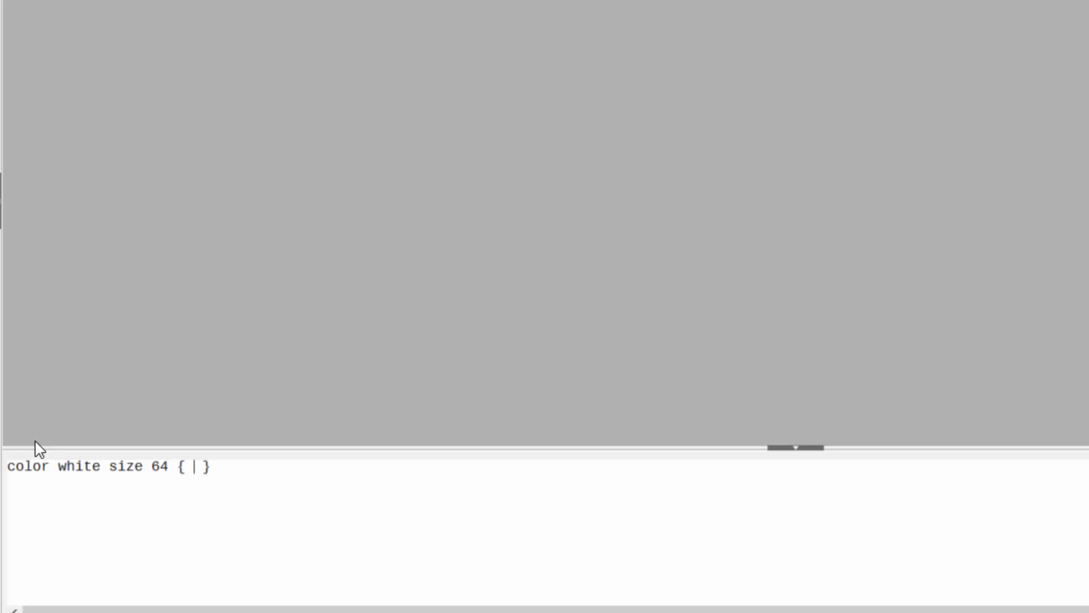
pyautogui.write('alig')
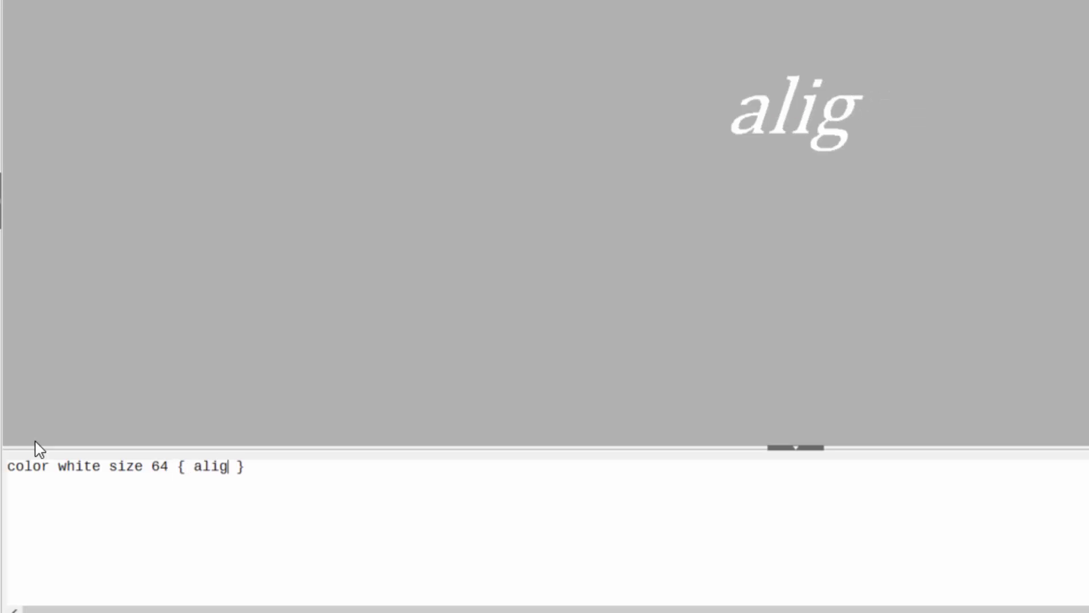
pyautogui.write('nr ')
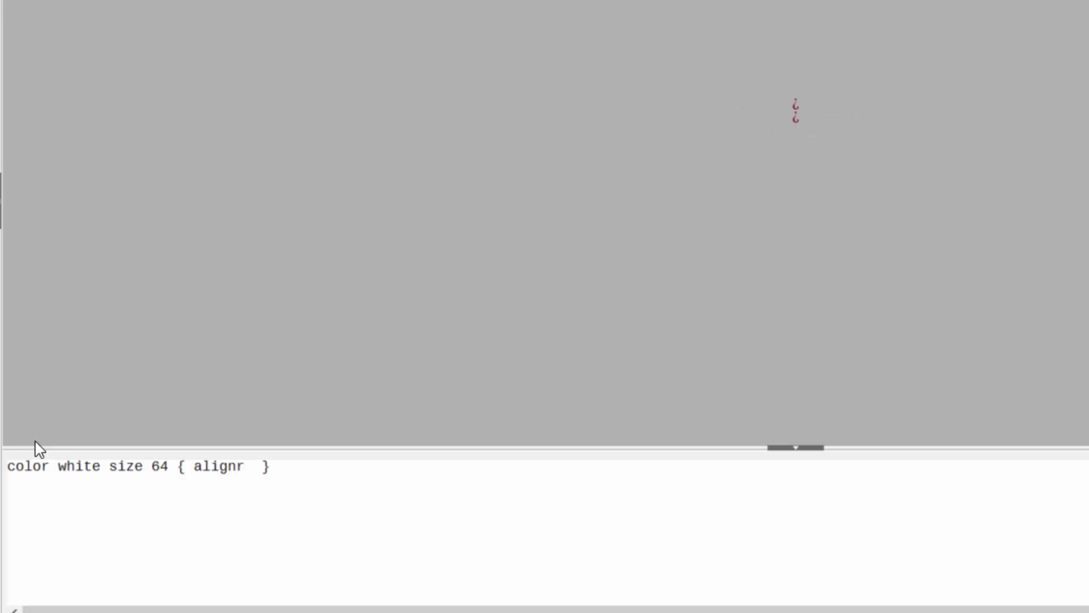
pyautogui.write('~~~~~~')
pyautogui.write('~')
pyautogui.write('q(')
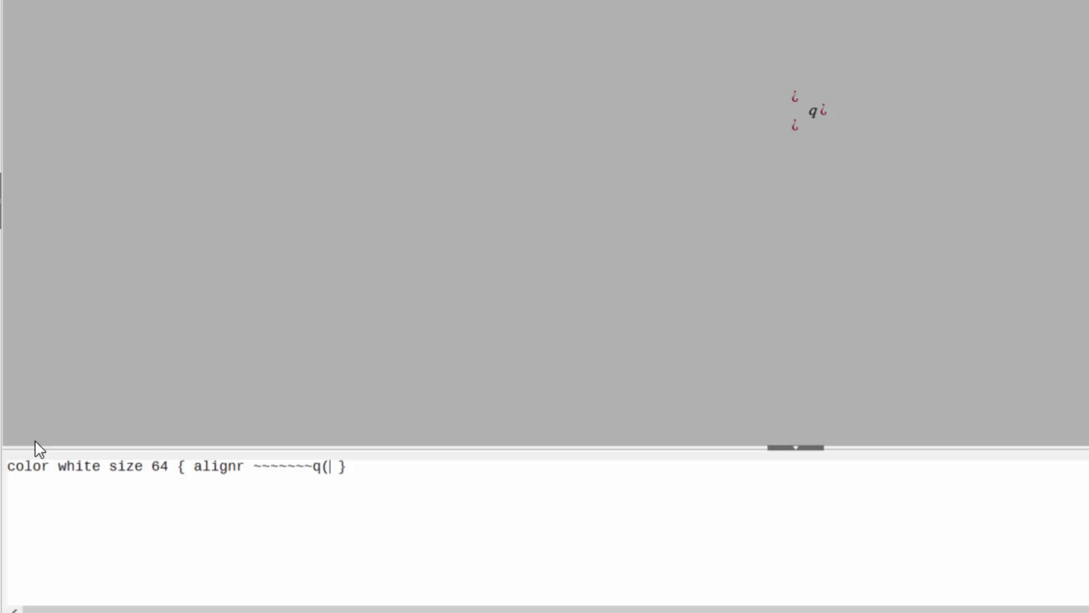
pyautogui.write('x)')
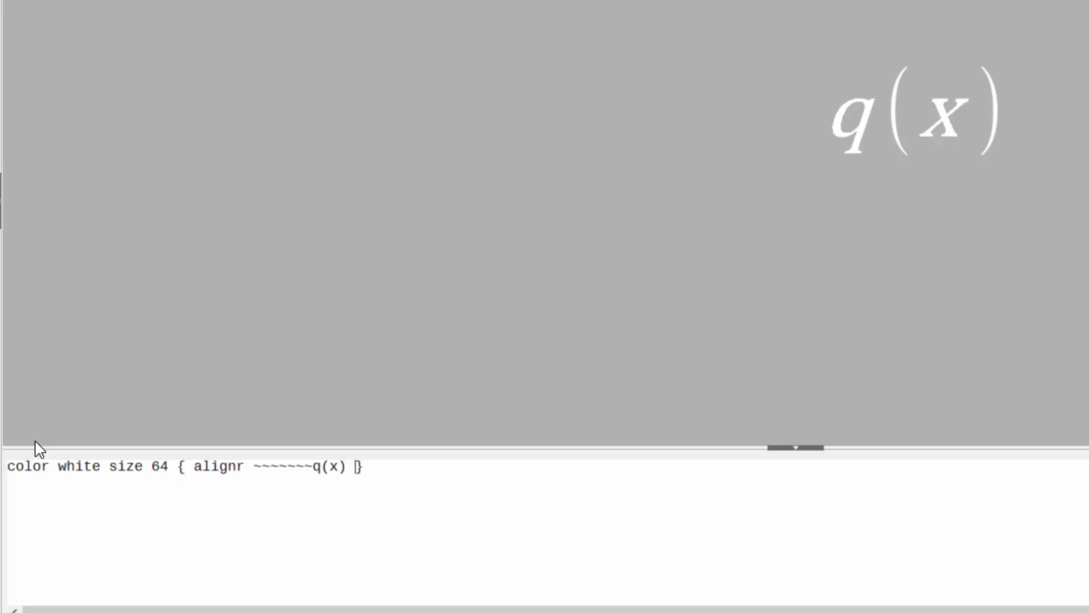
# - Add a newline command and start a third formula line
pyautogui.press('Return')
pyautogui.write('new')
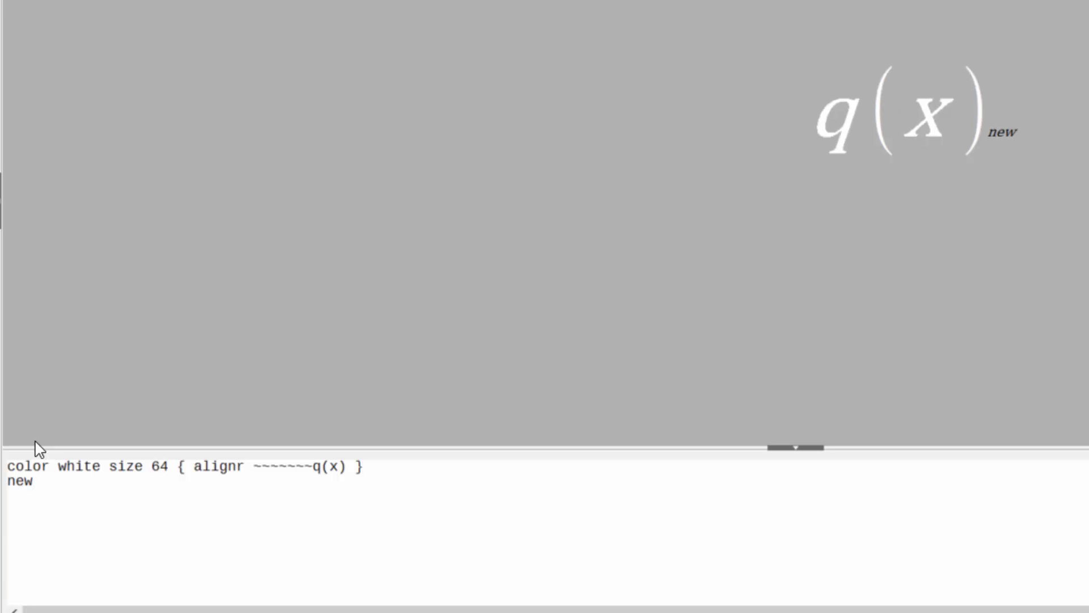
pyautogui.write('line')
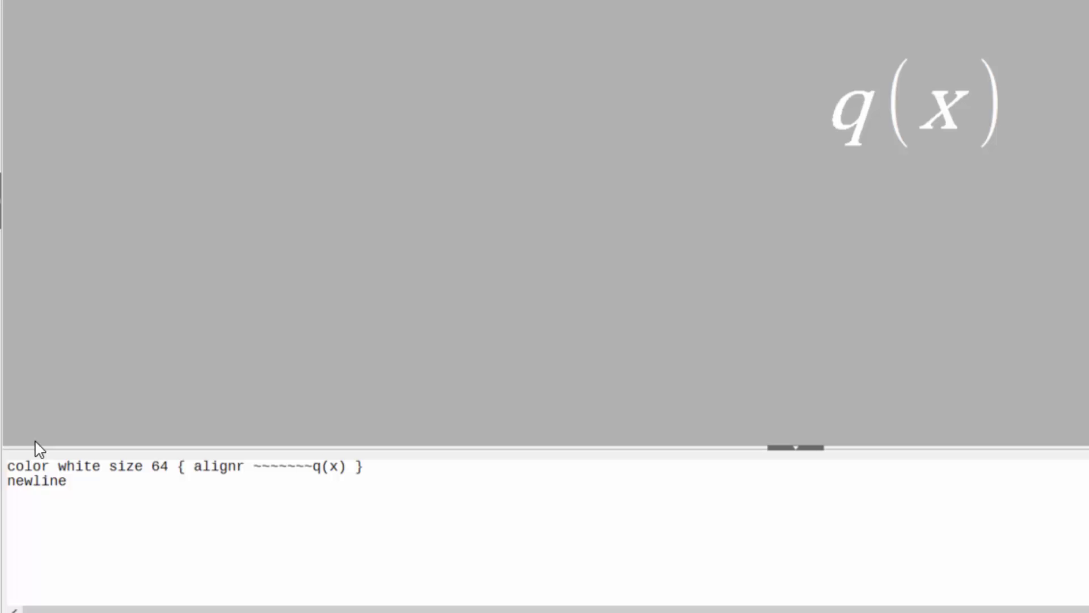
pyautogui.press('Return')
# - Reuse the white size-64 settings on the third line and enter {b(x)
pyautogui.press('Up')
pyautogui.press('Up')
pyautogui.hotkey('ctrl', 'shift', 'Right')
pyautogui.hotkey('ctrl', 'shift', 'Right')
pyautogui.hotkey('ctrl', 'shift', 'Right')
pyautogui.hotkey('ctrl', 'shift', 'Right')
pyautogui.hotkey('ctrl', 'c')
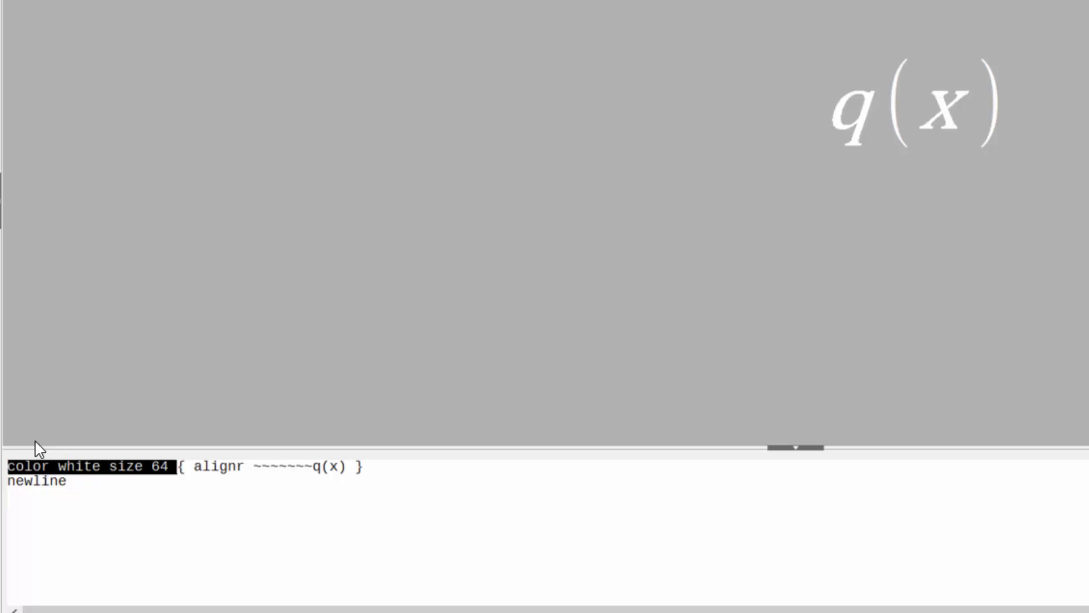
pyautogui.press('Down')
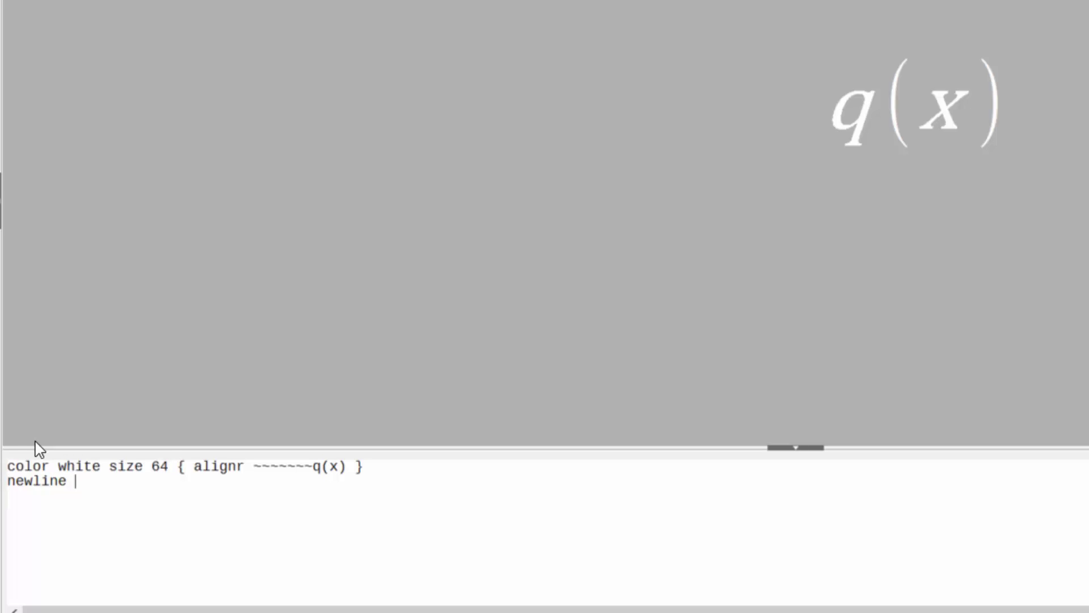
pyautogui.press('Down')
pyautogui.hotkey('ctrl', 'v')
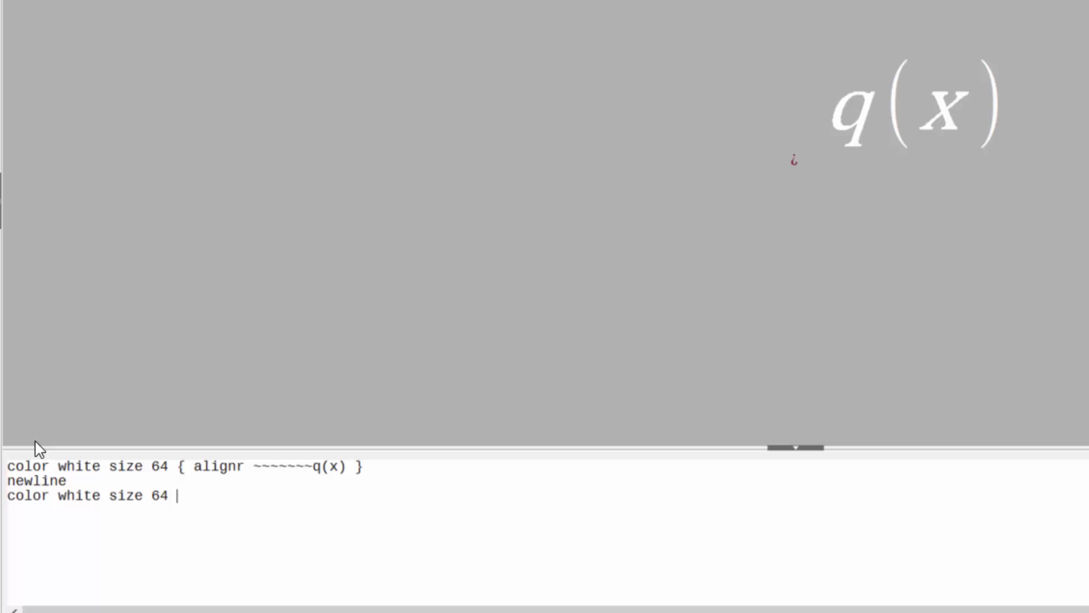
pyautogui.write('{')
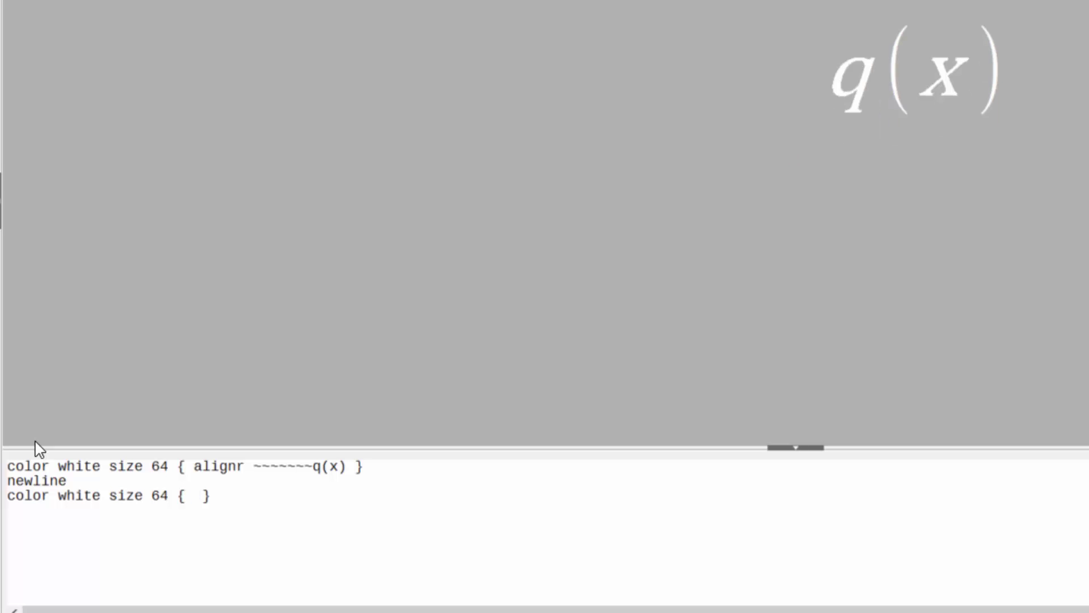
pyautogui.write('b')
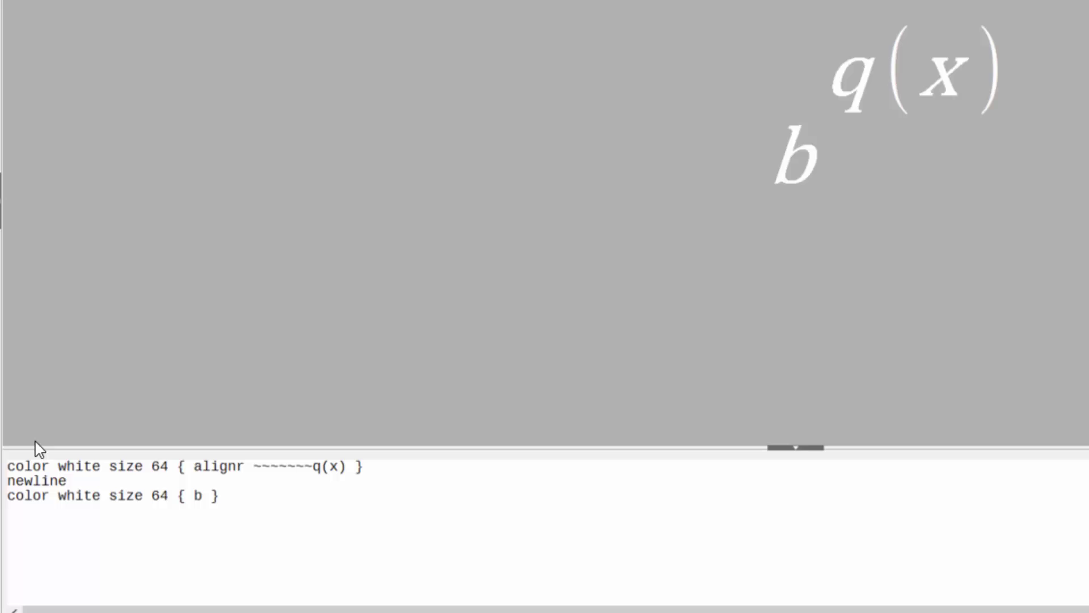
pyautogui.write('(s)')
pyautogui.press('BackSpace')
pyautogui.press('BackSpace')
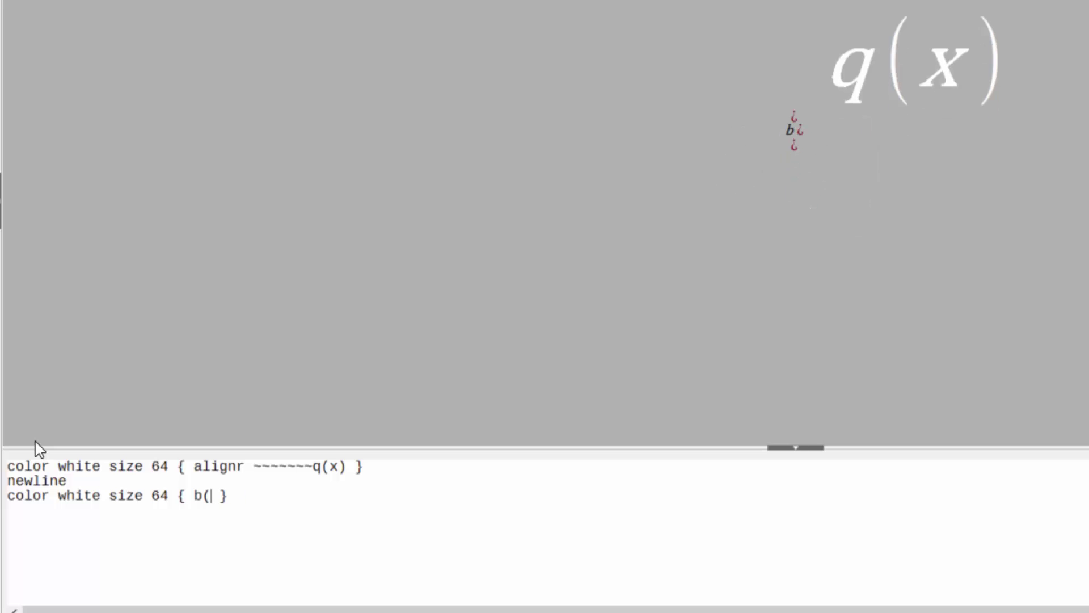
pyautogui.write('x)')
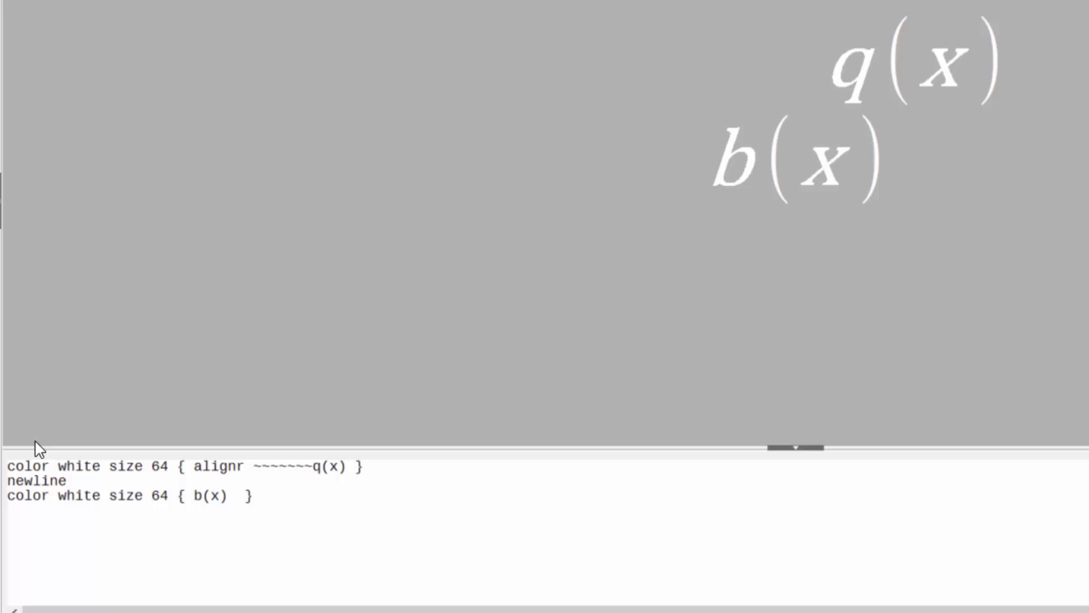
# - Append '%longdiv a(x)' after b(x) on the second formula line
pyautogui.write('%longd')
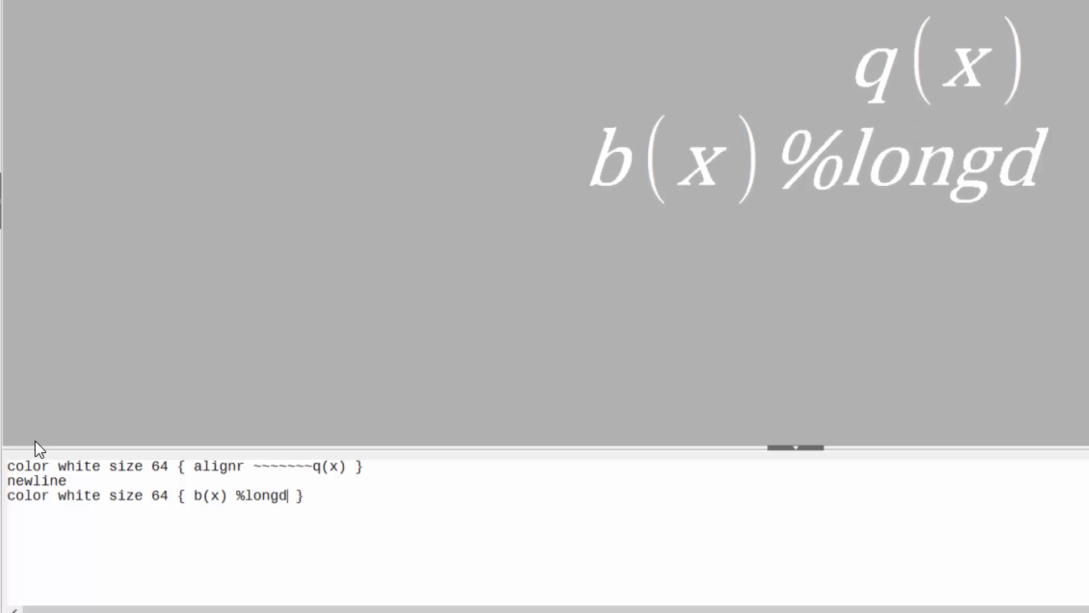
pyautogui.write('iv')
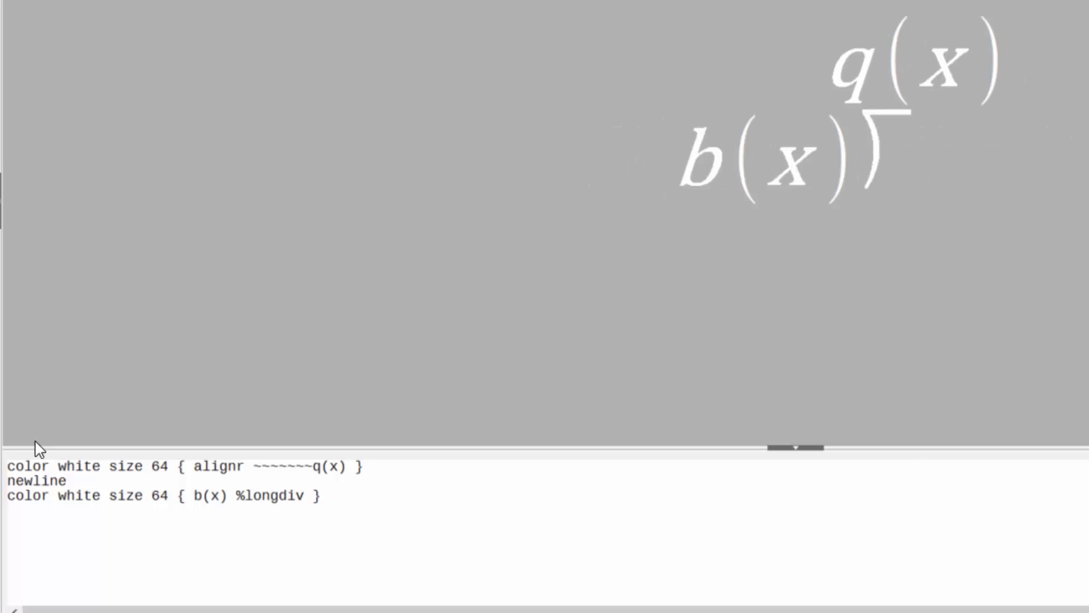
pyautogui.press('Left')
pyautogui.press('Left')
pyautogui.press('Left')
pyautogui.press('Left')
pyautogui.press('Left')
pyautogui.press('Left')
pyautogui.press('Left')
pyautogui.press('Left')
pyautogui.press('Right')
pyautogui.press('Right')
pyautogui.press('Right')
pyautogui.press('Right')
pyautogui.press('Right')
pyautogui.press('Right')
pyautogui.press('Right')
pyautogui.write('a')
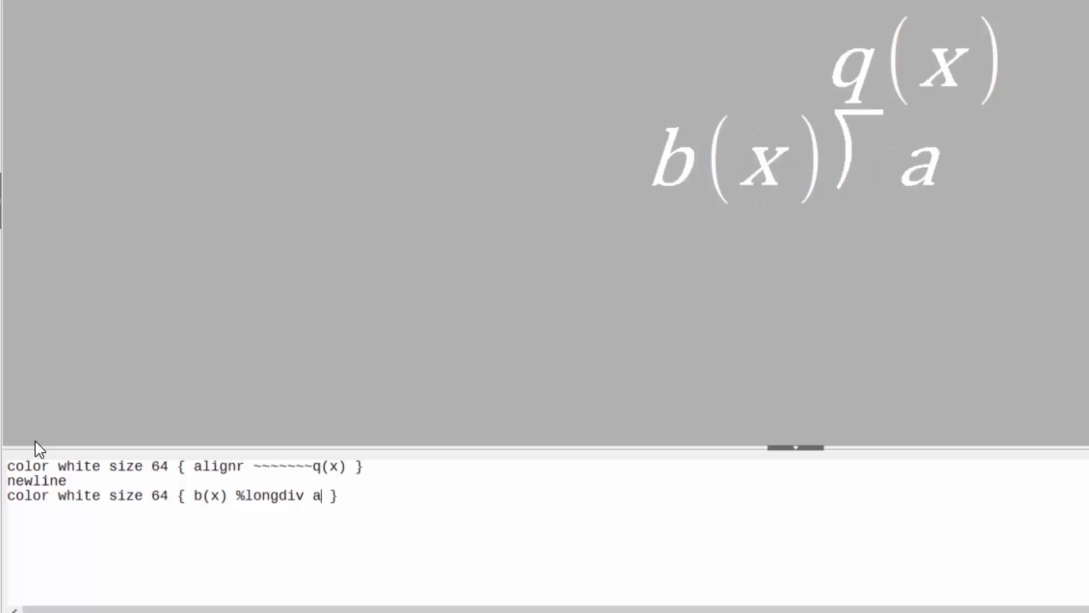
pyautogui.write('(x)')
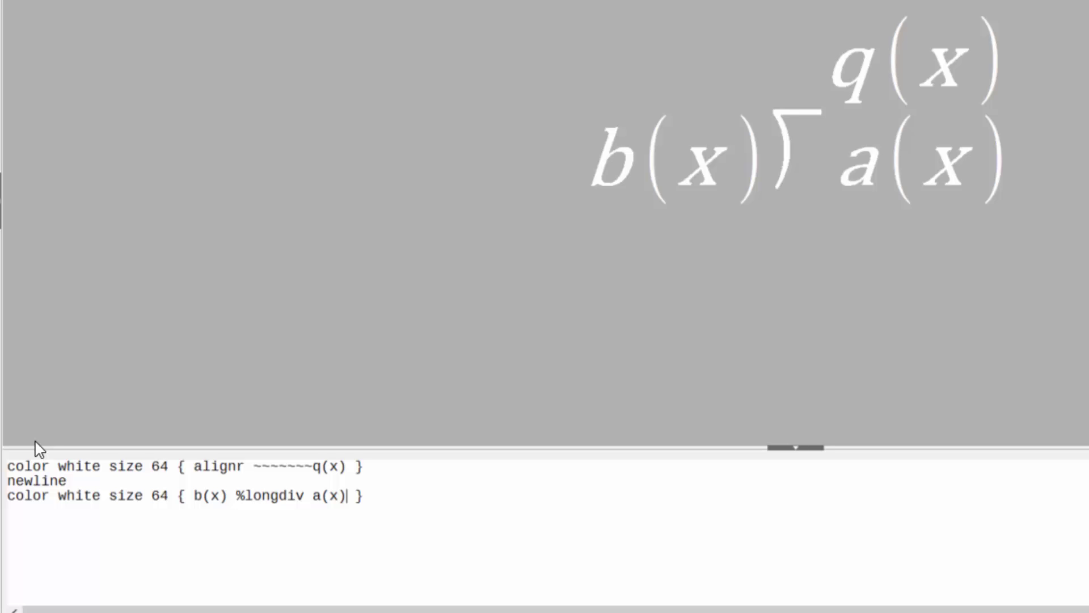
pyautogui.press('Left')
pyautogui.press('Left')
pyautogui.press('Left')
pyautogui.press('Left')
pyautogui.press('Left')
pyautogui.press('Left')
pyautogui.press('Left')
pyautogui.press('Left')
pyautogui.press('Left')
# - Insert 'overline' after b(x) and wrap '%longdiv a(x)' in curly braces
pyautogui.press('Right')
pyautogui.press('Right')
pyautogui.press('Right')
pyautogui.press('Right')
pyautogui.write('o')
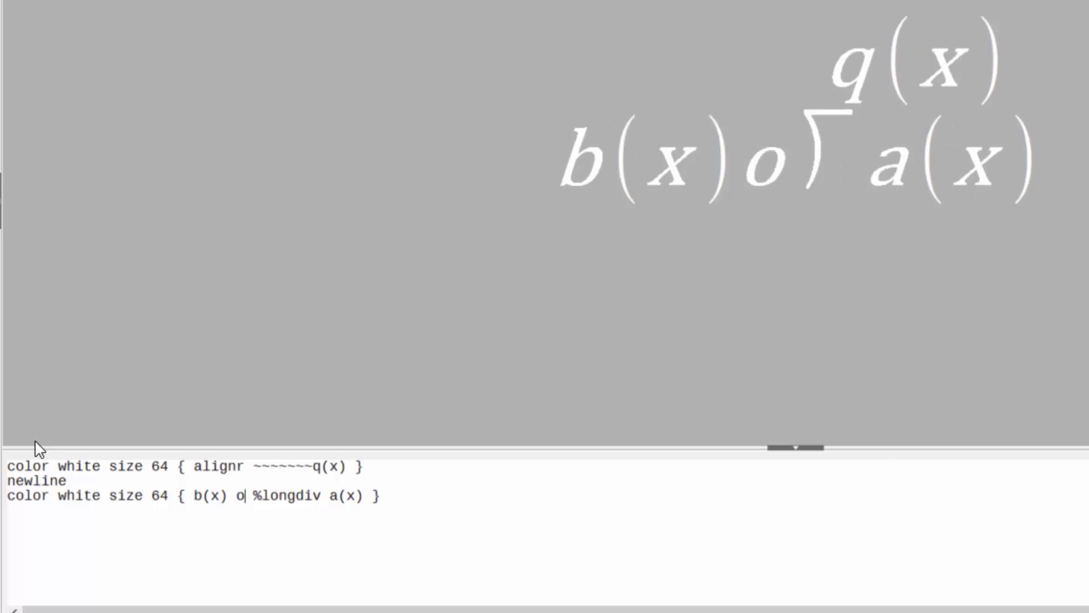
pyautogui.write('verline')
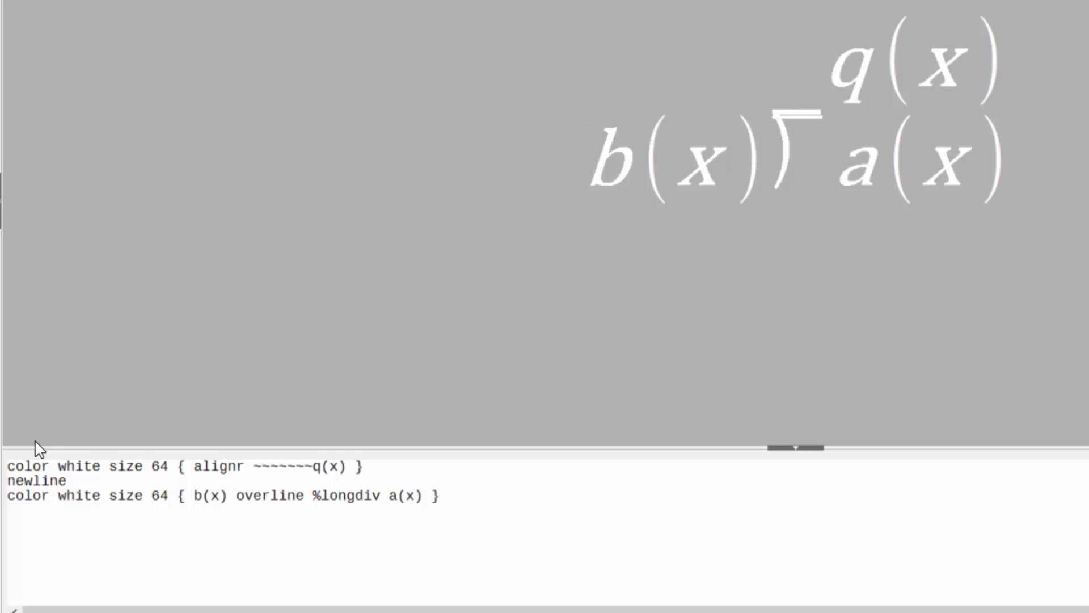
pyautogui.press('Right')
pyautogui.write('{')
pyautogui.press('Right')
pyautogui.press('Right')
pyautogui.press('Right')
pyautogui.press('Right')
pyautogui.press('Right')
pyautogui.press('Right')
pyautogui.press('Right')
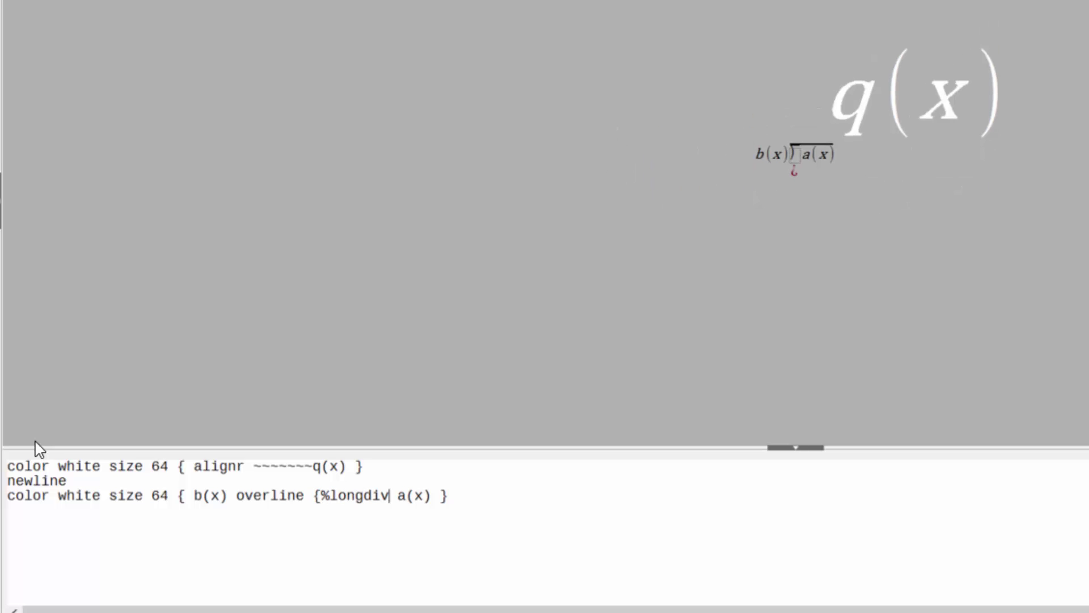
pyautogui.press('Right')
pyautogui.press('Right')
pyautogui.press('Right')
pyautogui.press('Right')
pyautogui.write('}')
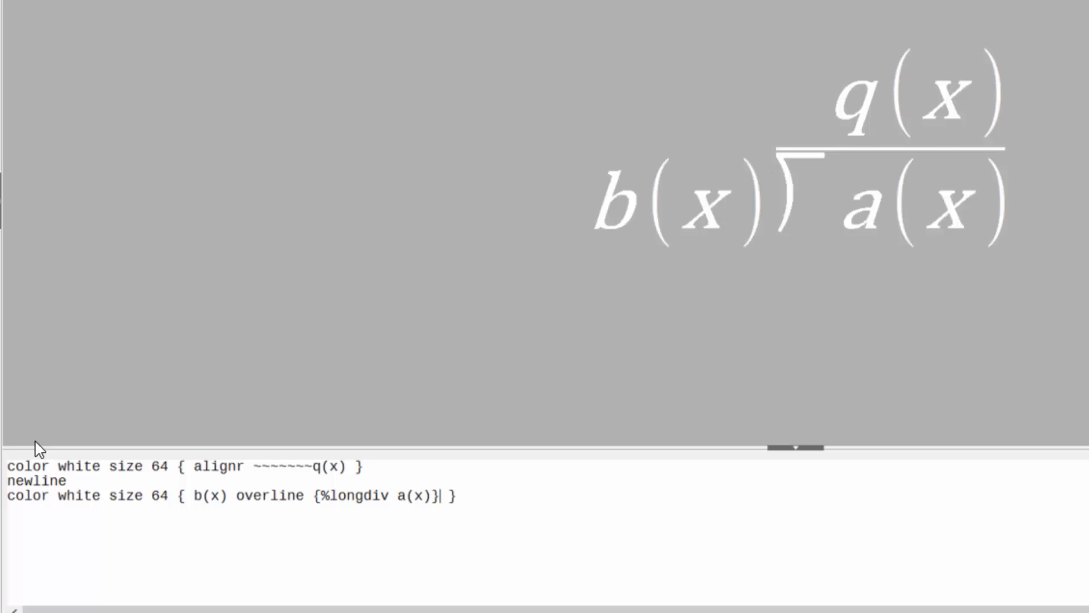
pyautogui.press('Left')
pyautogui.press('Left')
pyautogui.press('Left')
pyautogui.press('Left')
pyautogui.press('Left')
pyautogui.press('Left')
pyautogui.press('Left')
pyautogui.press('Left')
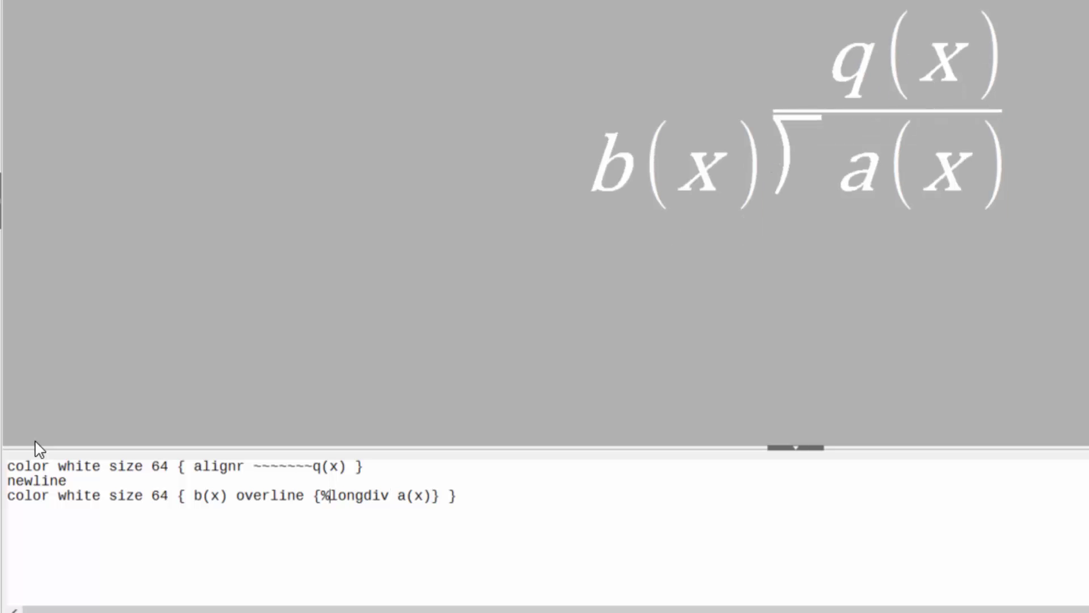
pyautogui.press('Left')
pyautogui.click(801, 112)
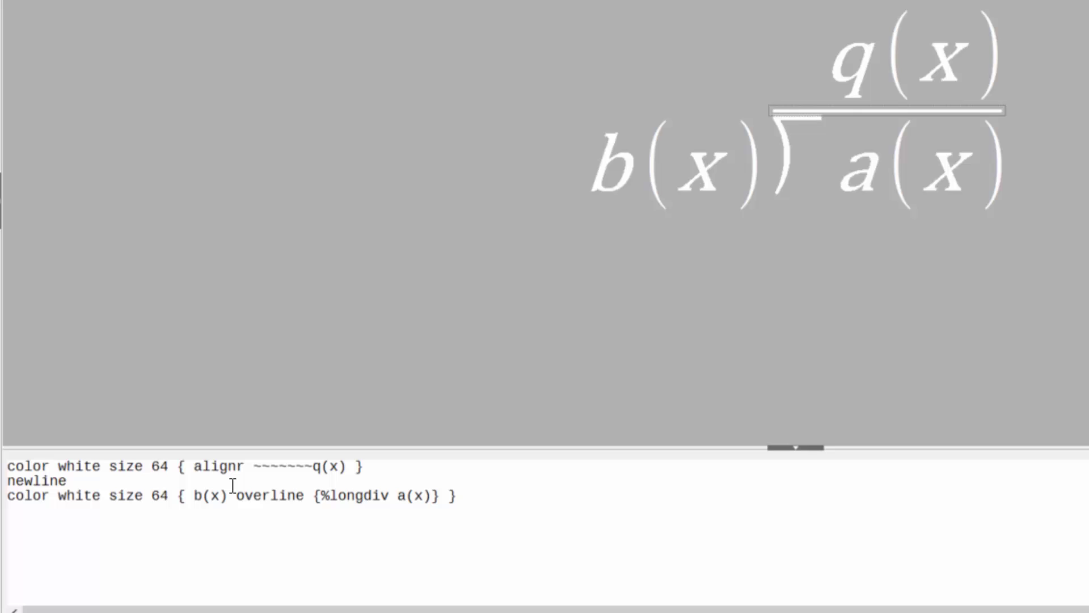
# - Insert 'size *1.09' before %longdiv inside the overline braces
pyautogui.press('Right')
pyautogui.press('Right')
pyautogui.press('Right')
pyautogui.press('Right')
pyautogui.press('Right')
pyautogui.press('Right')
pyautogui.press('Right')
pyautogui.write('siz')
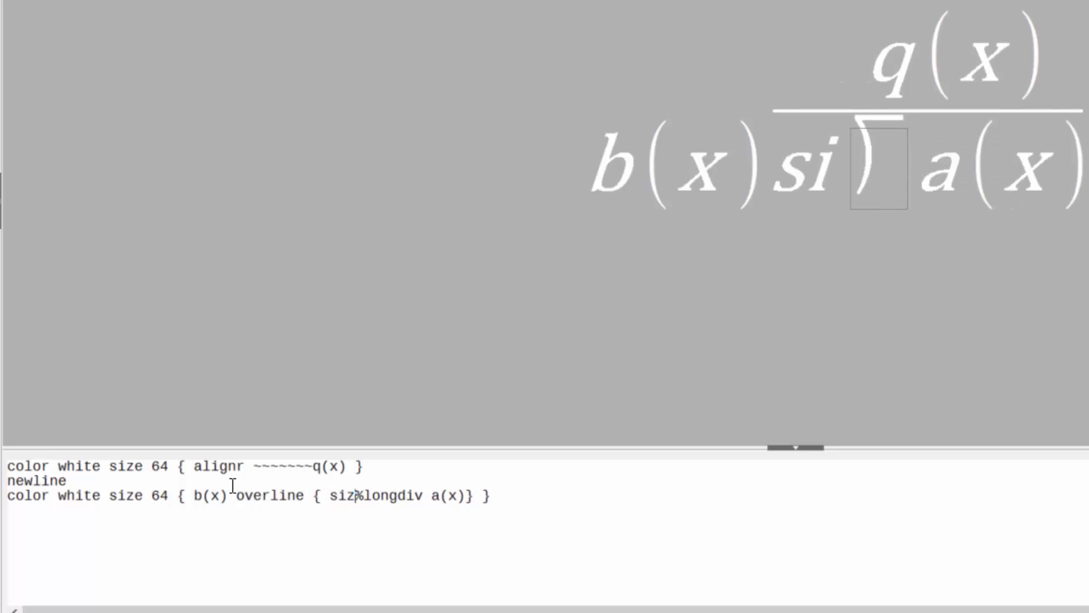
pyautogui.write('e ')
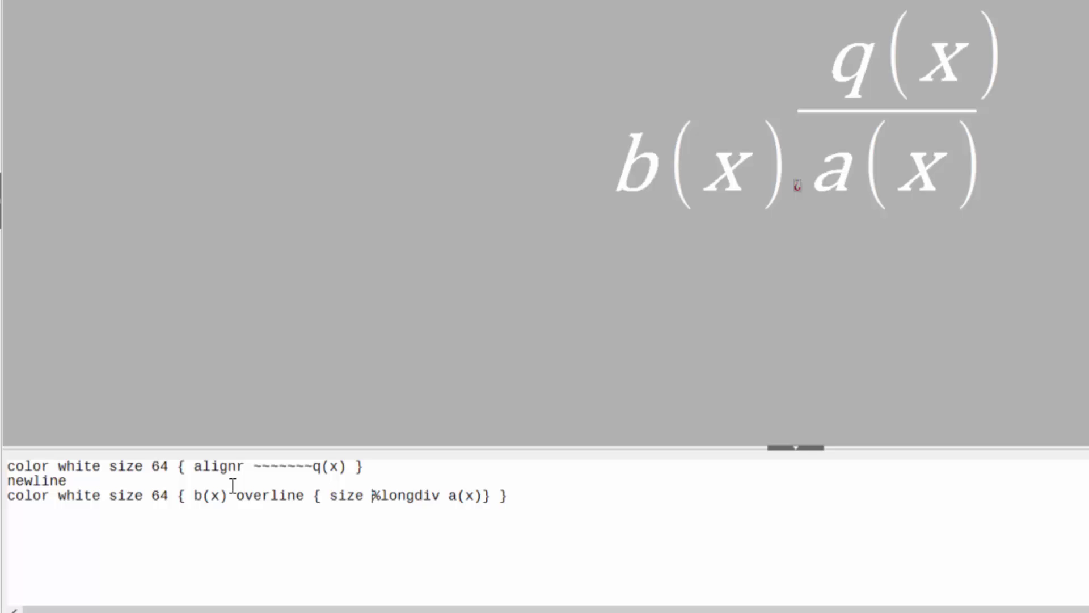
pyautogui.write('*1.')
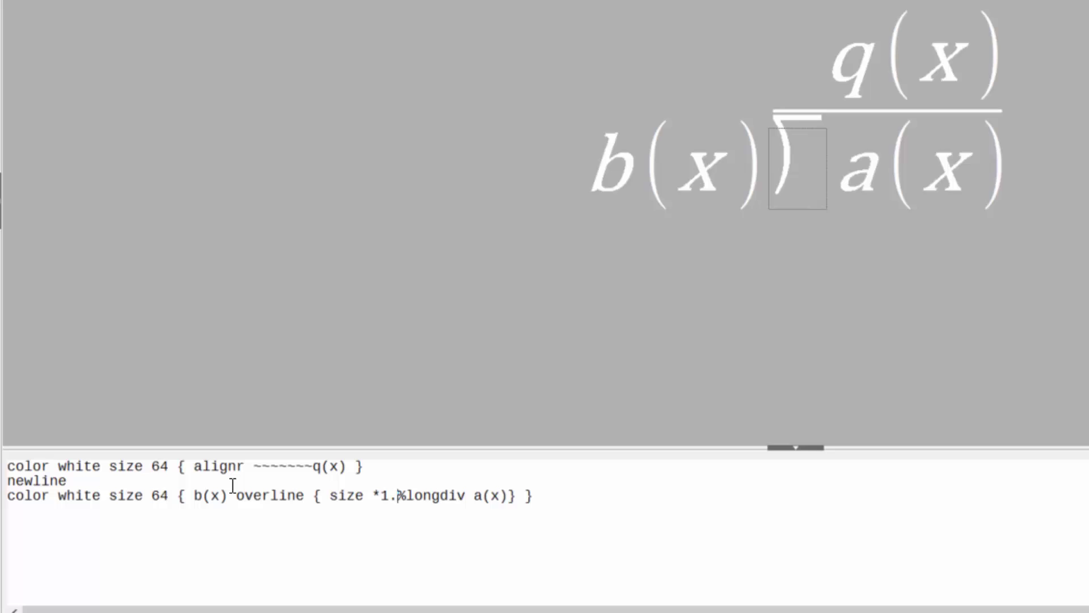
pyautogui.write('09')
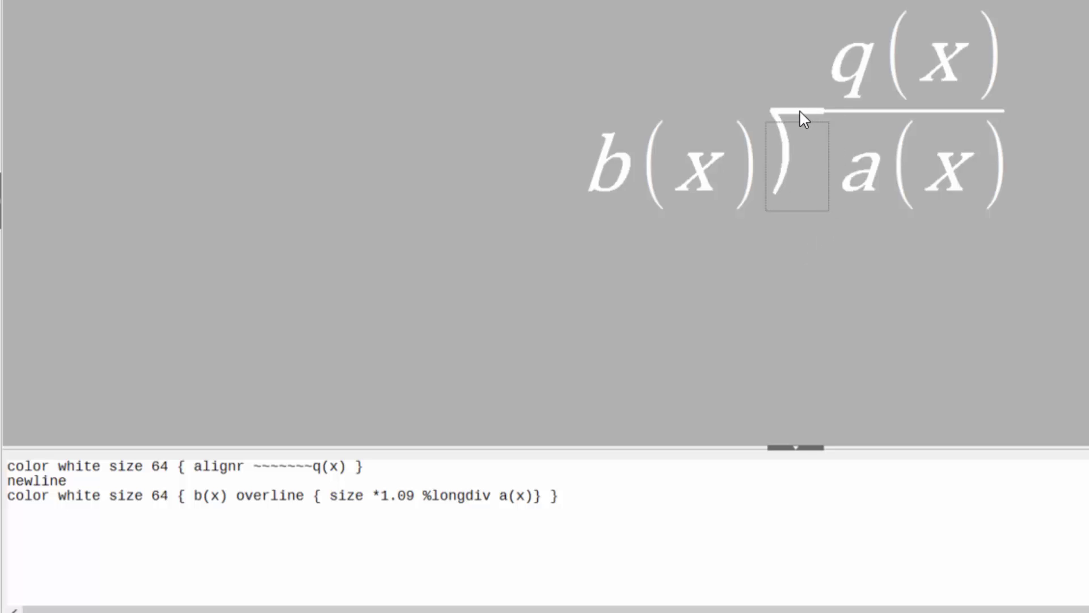
pyautogui.click(908, 109)
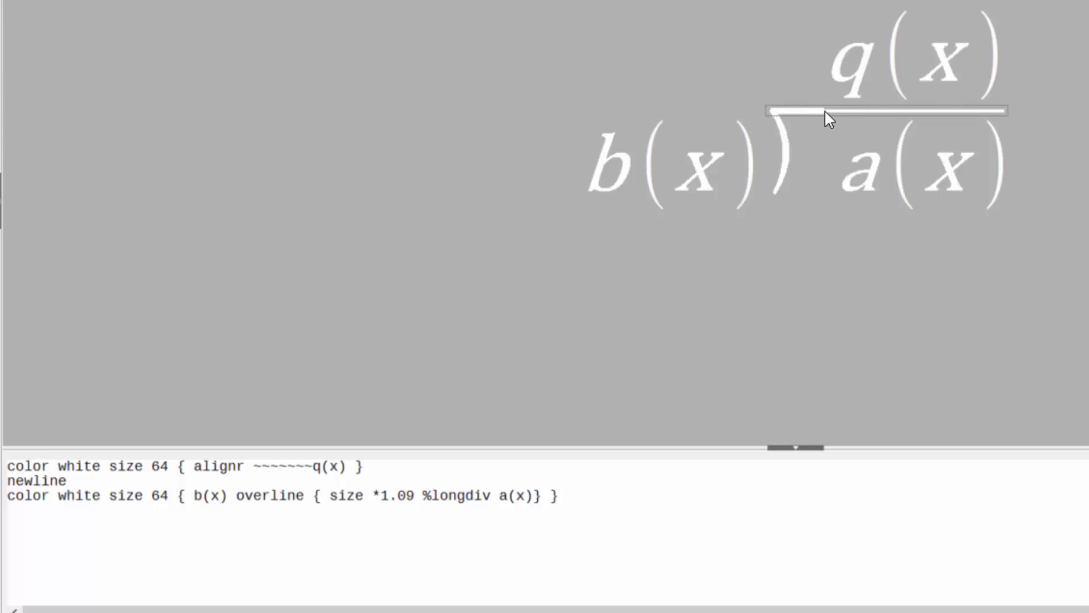
pyautogui.click(656, 504)
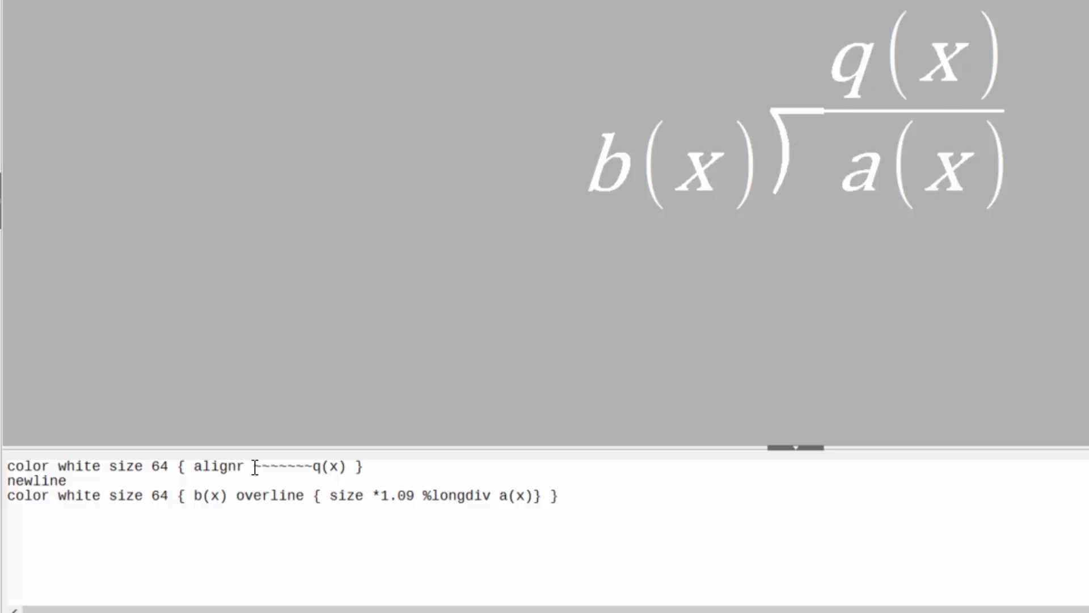
pyautogui.moveTo(254, 466); pyautogui.dragTo(313, 466)
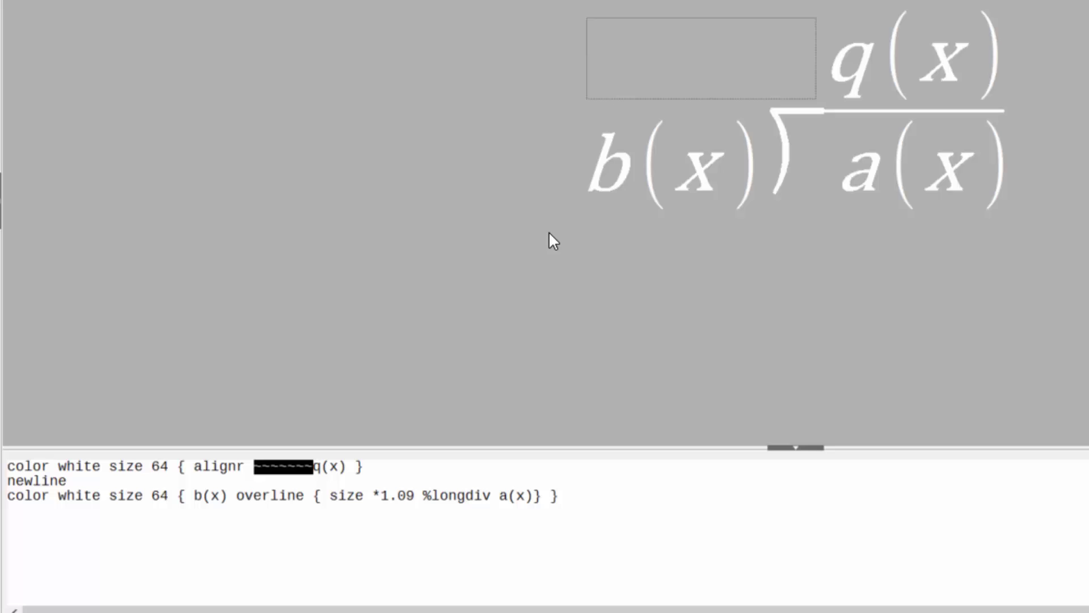
pyautogui.click(581, 511)
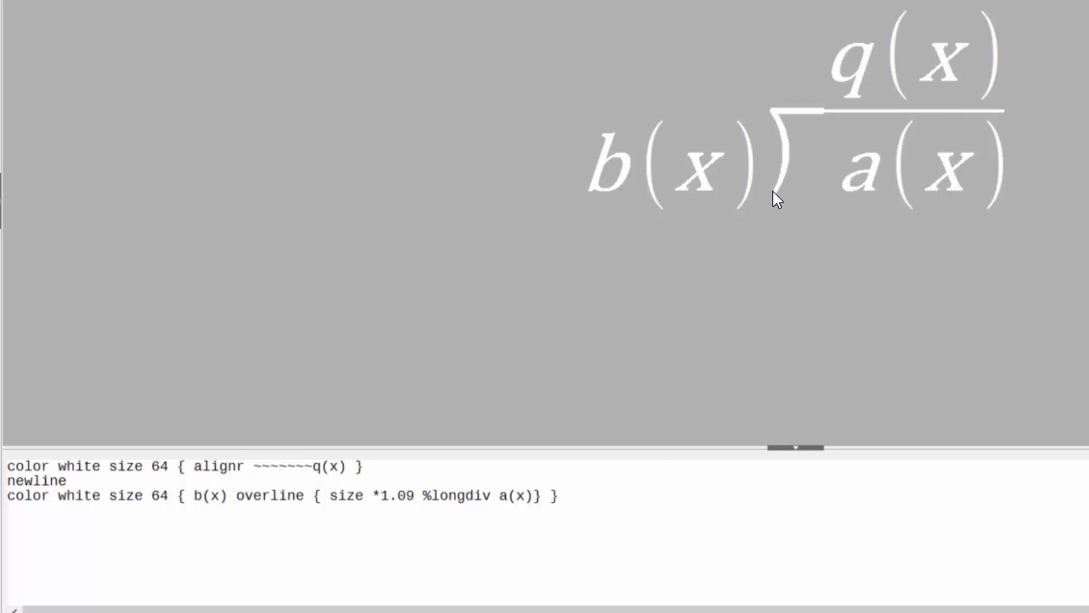